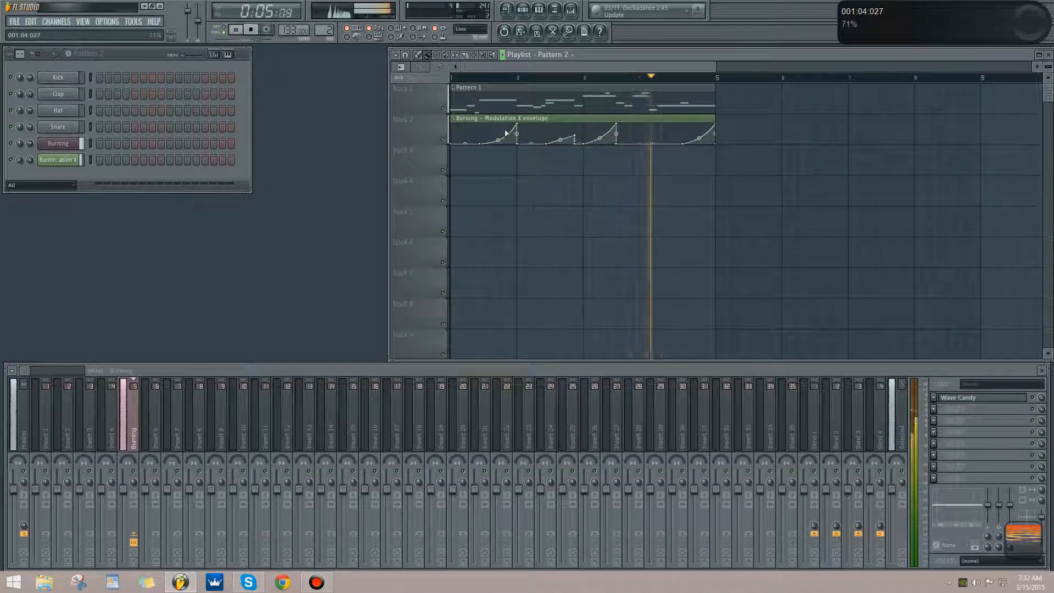
- Stop playback, add a Harmor channel to the project and move its window up to the middle of the workspace
key("space")
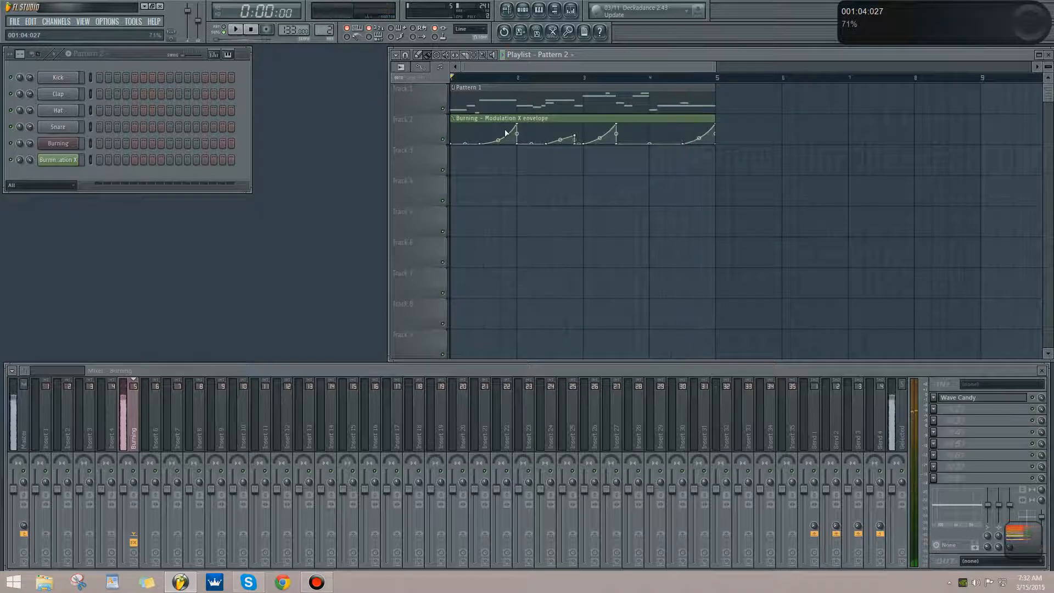
left_click(57, 23)
mouse_move(60, 32)
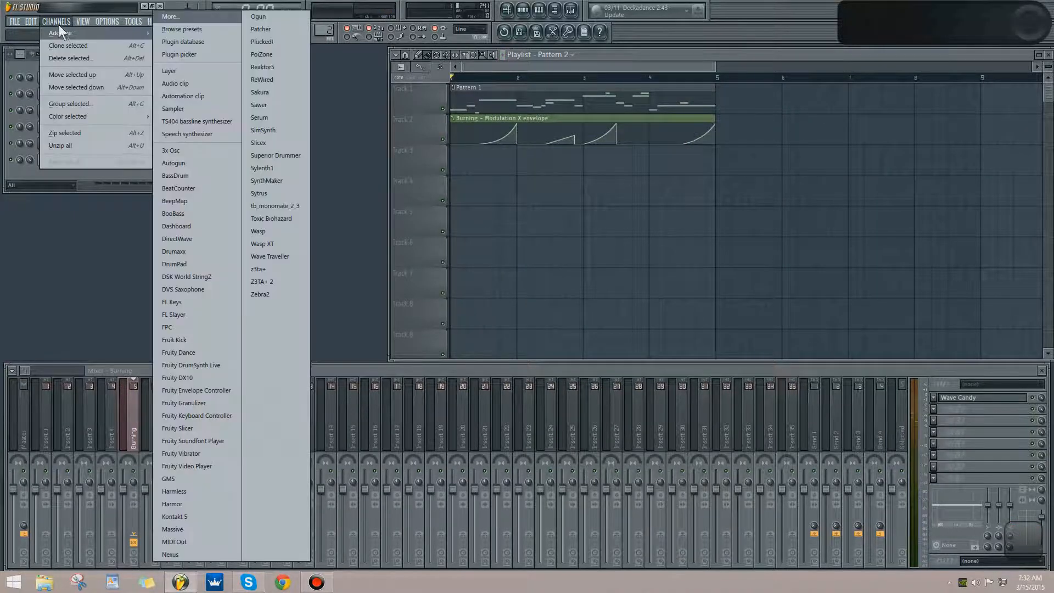
left_click(183, 504)
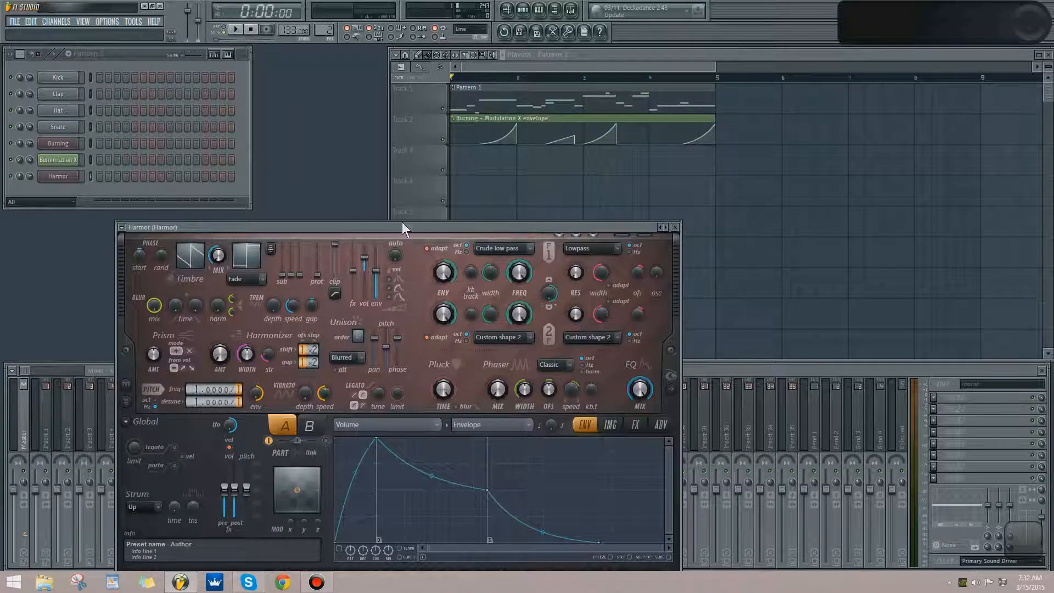
left_click_drag(406, 226, 541, 112)
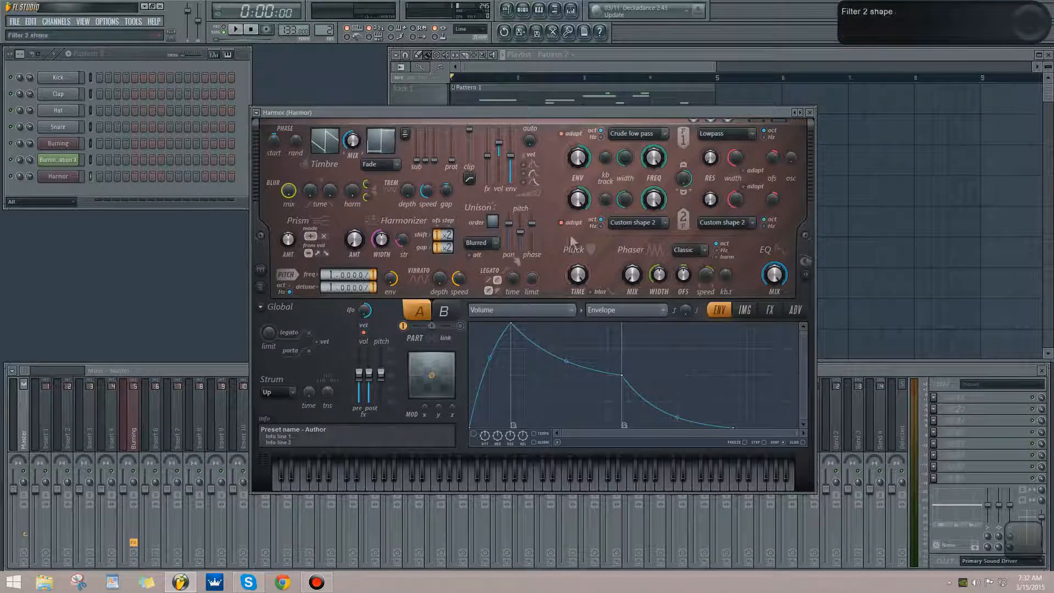
- Look at Harmor's part B, return to part A and show the spectral display
left_click(444, 310)
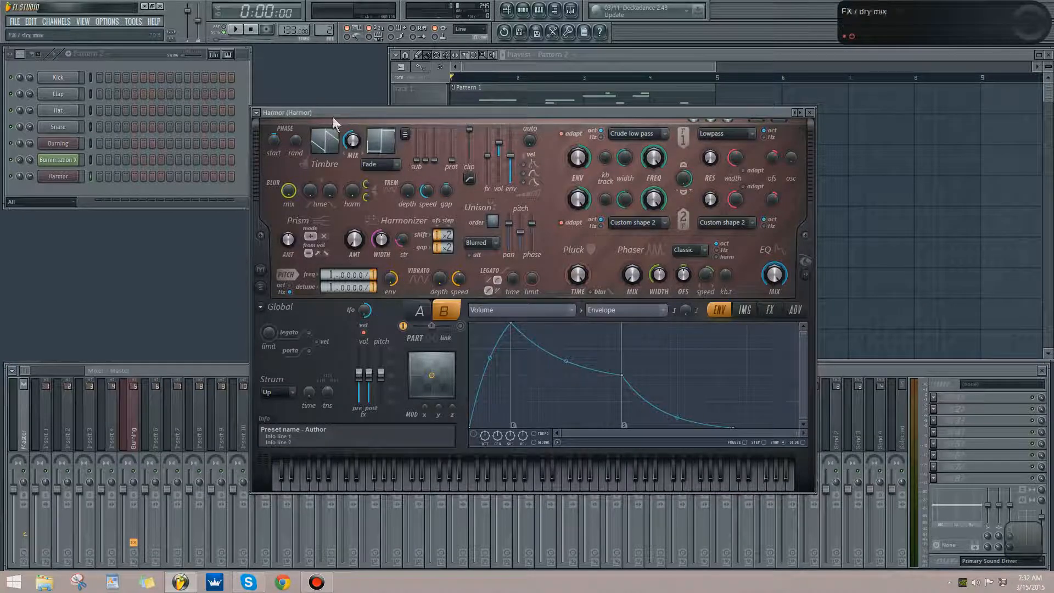
left_click(419, 313)
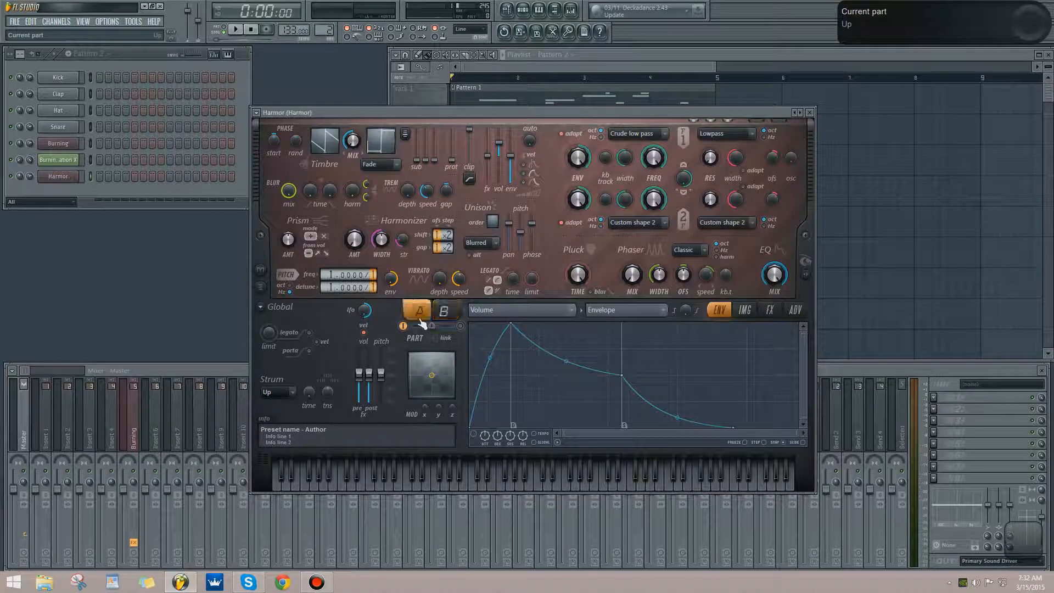
left_click(808, 273)
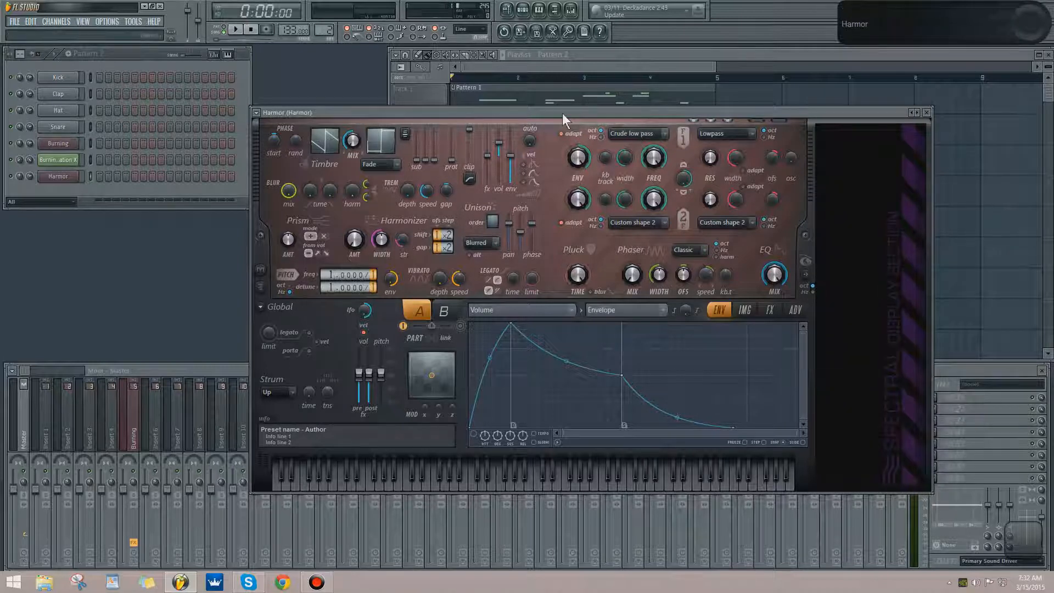
left_click_drag(482, 109, 446, 113)
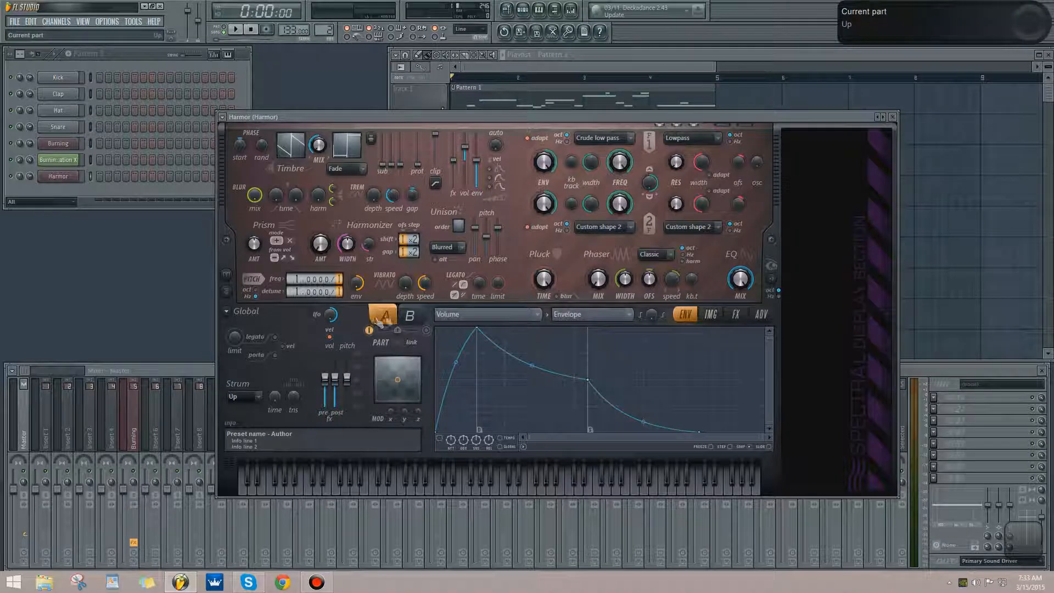
- In part A's Timbre 1 harmonic level, add a point at harmonic 2, lower it to silence the harmonics above the fundamental, and play a test note
left_click(513, 314)
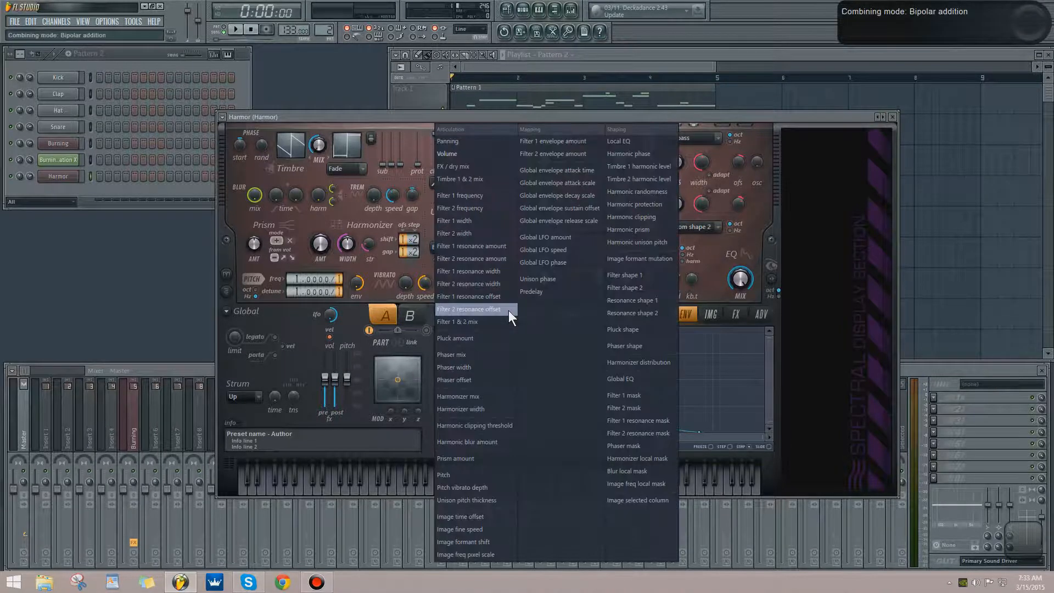
left_click(643, 169)
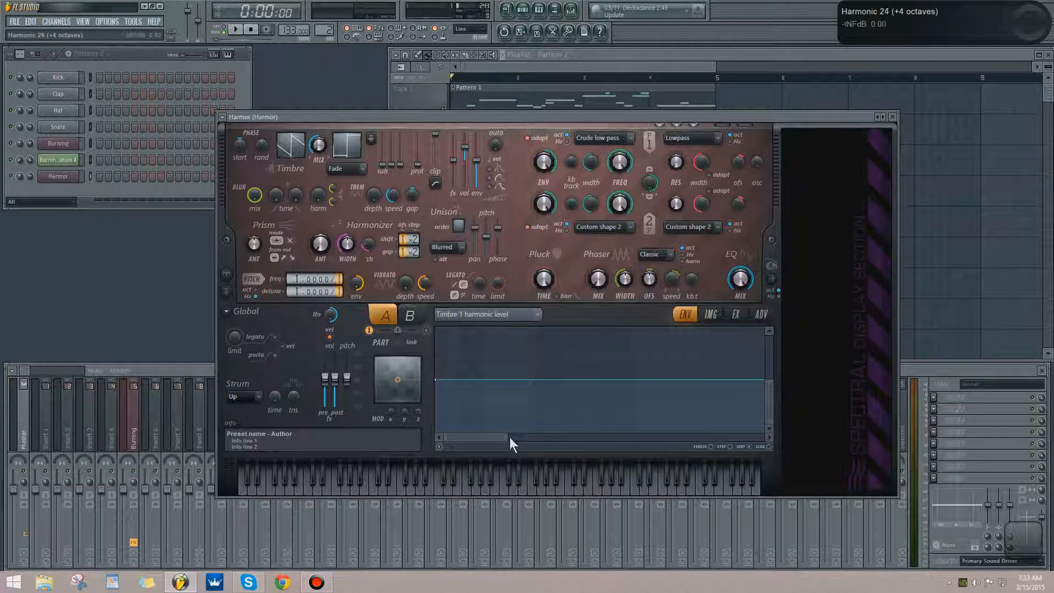
left_click_drag(509, 439, 837, 437)
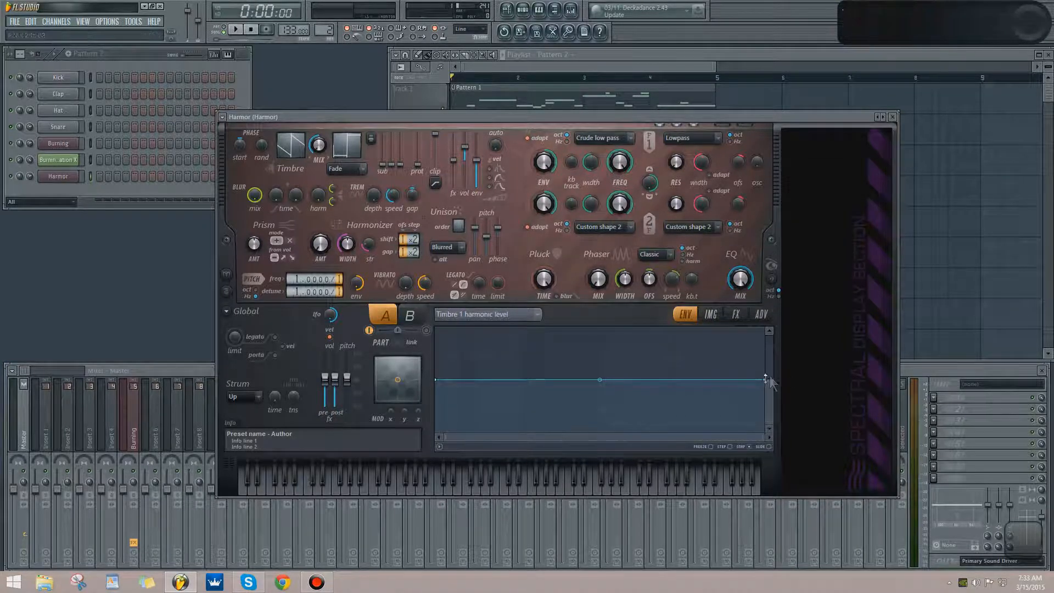
left_click_drag(767, 379, 449, 438)
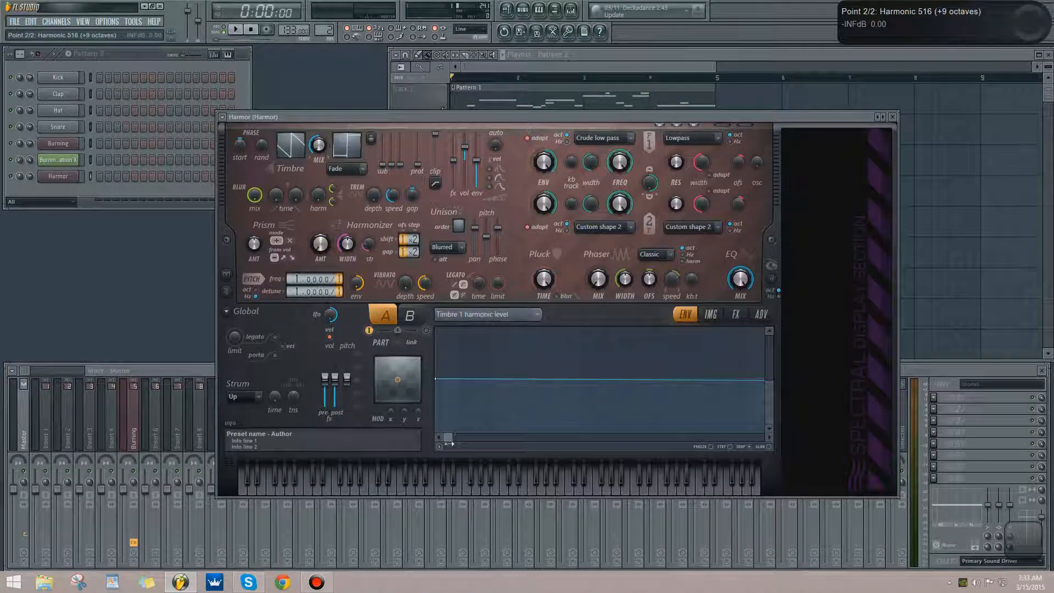
right_click(471, 379)
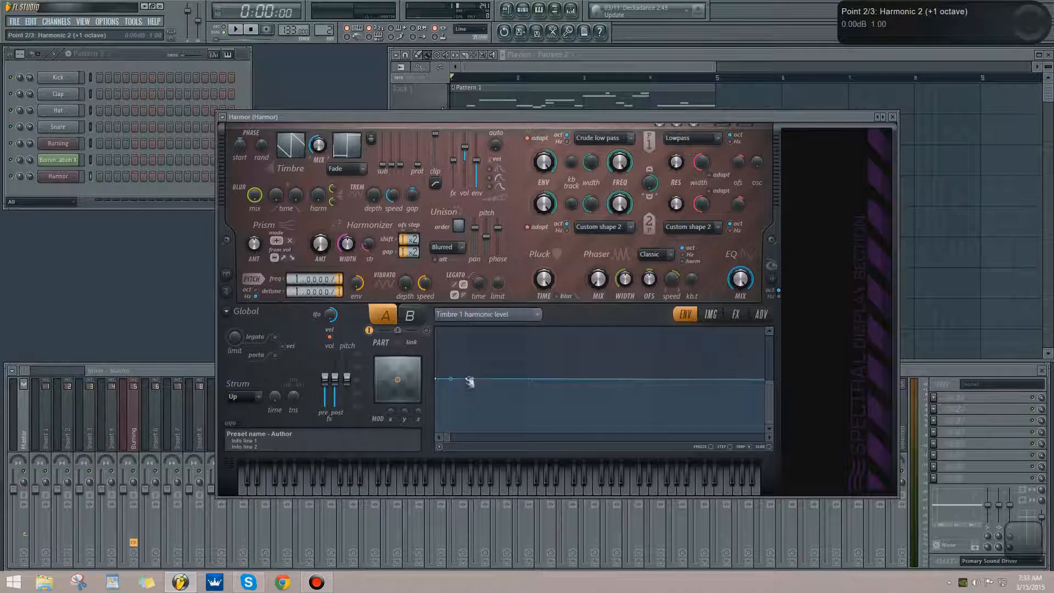
left_click_drag(470, 380, 478, 508)
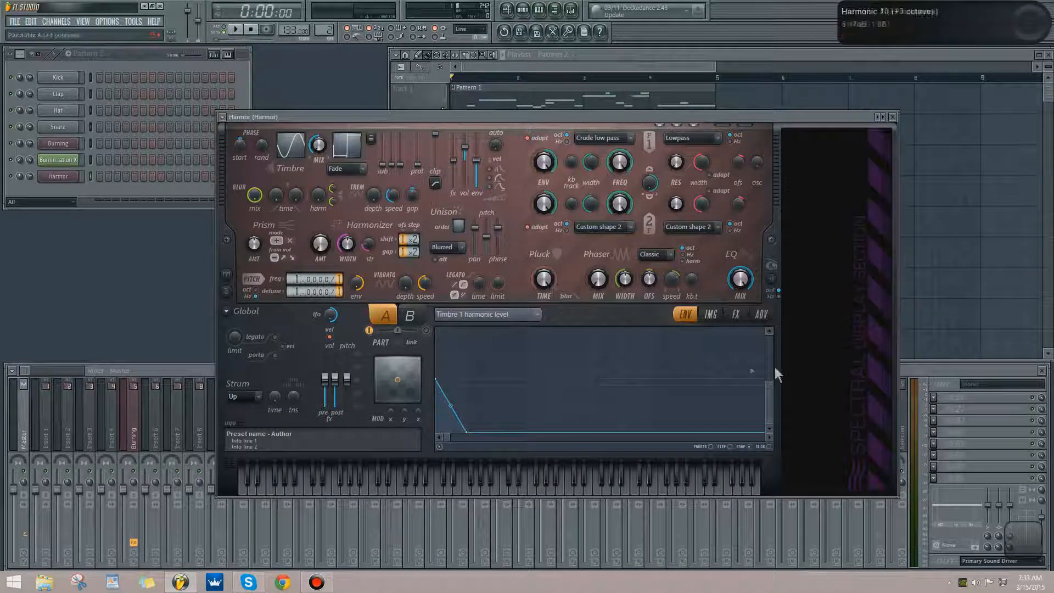
left_click(846, 285)
key("v")
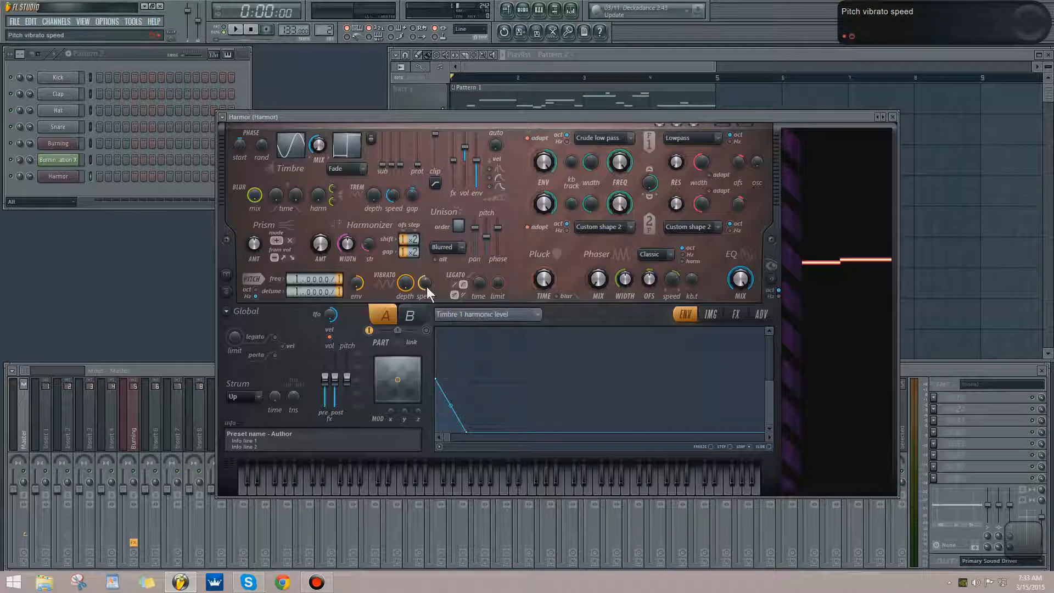
- Raise part A's pitch vibrato speed and map its pitch vibrato depth to Modulation X as a linear ramp starting from zero
left_click_drag(426, 284, 426, 284)
left_click(461, 315)
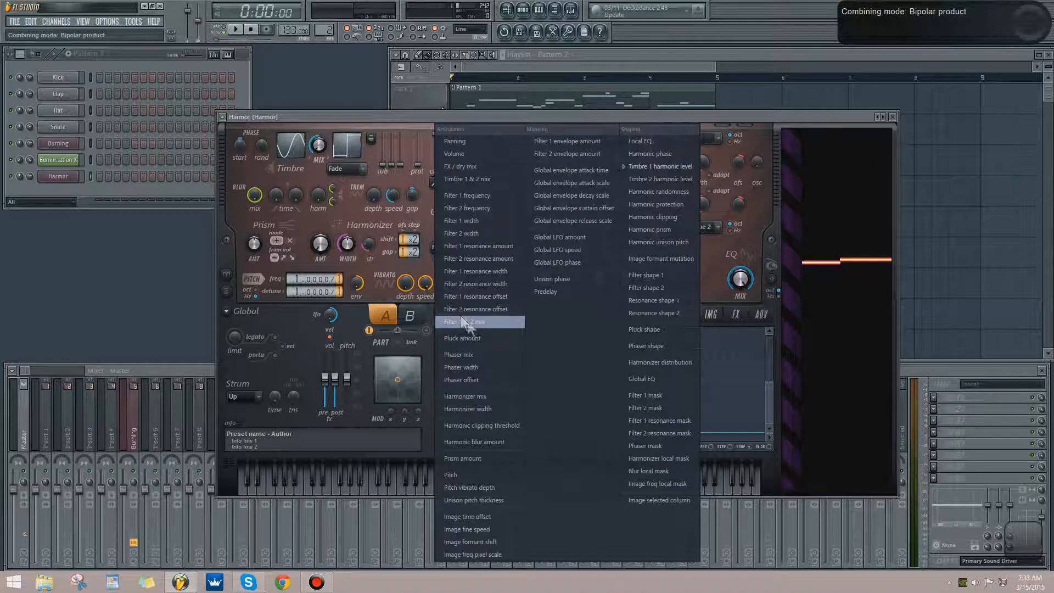
left_click(483, 487)
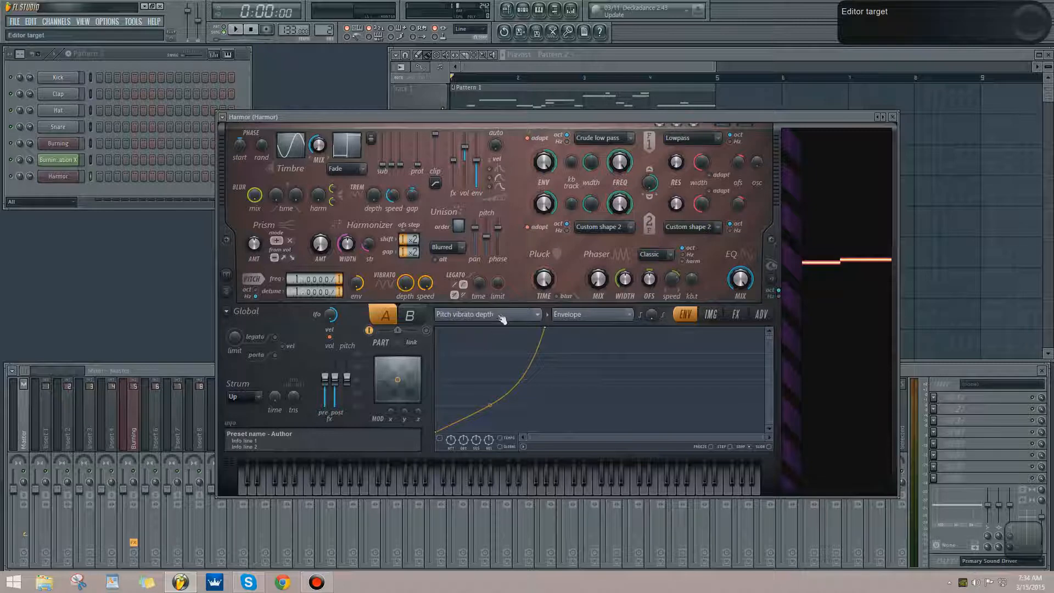
left_click(560, 317)
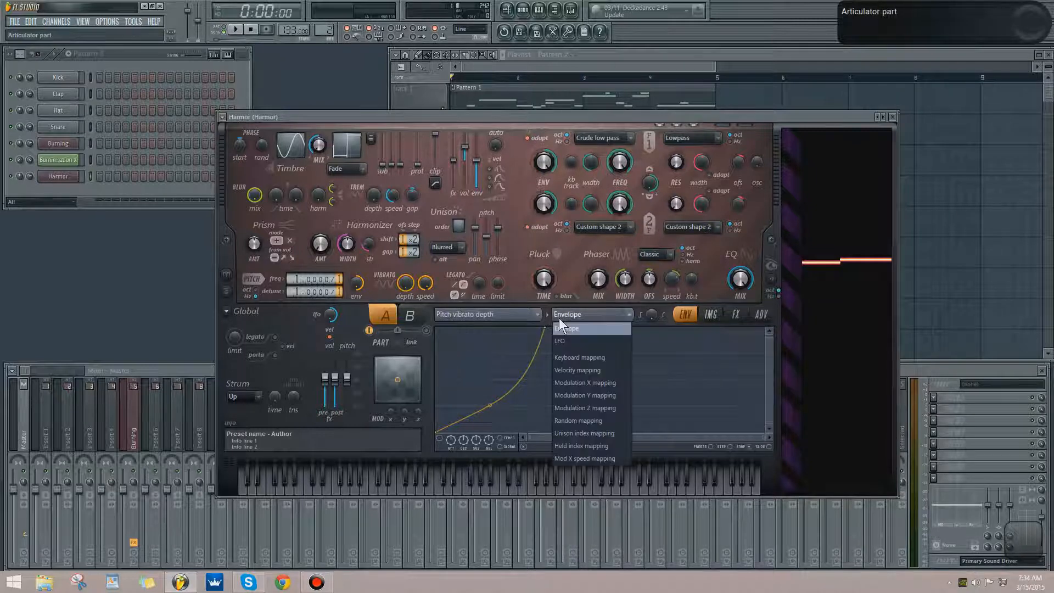
left_click(589, 387)
left_click_drag(440, 332, 360, 466)
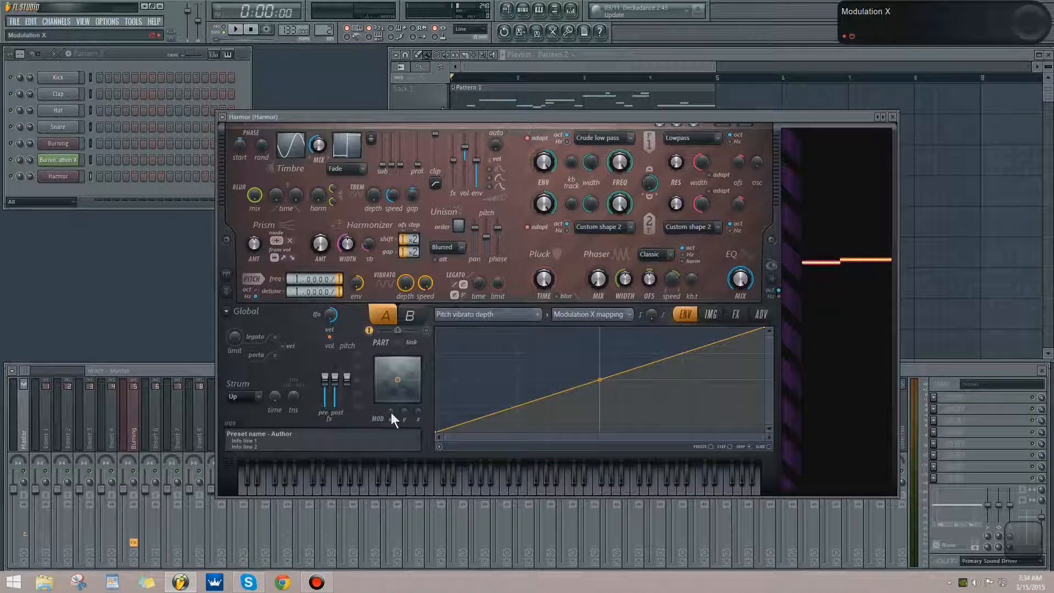
- Lower and then raise Modulation X to test the vibrato, and compare it with the Modulation X envelope in the Playlist
left_click_drag(391, 413, 391, 450)
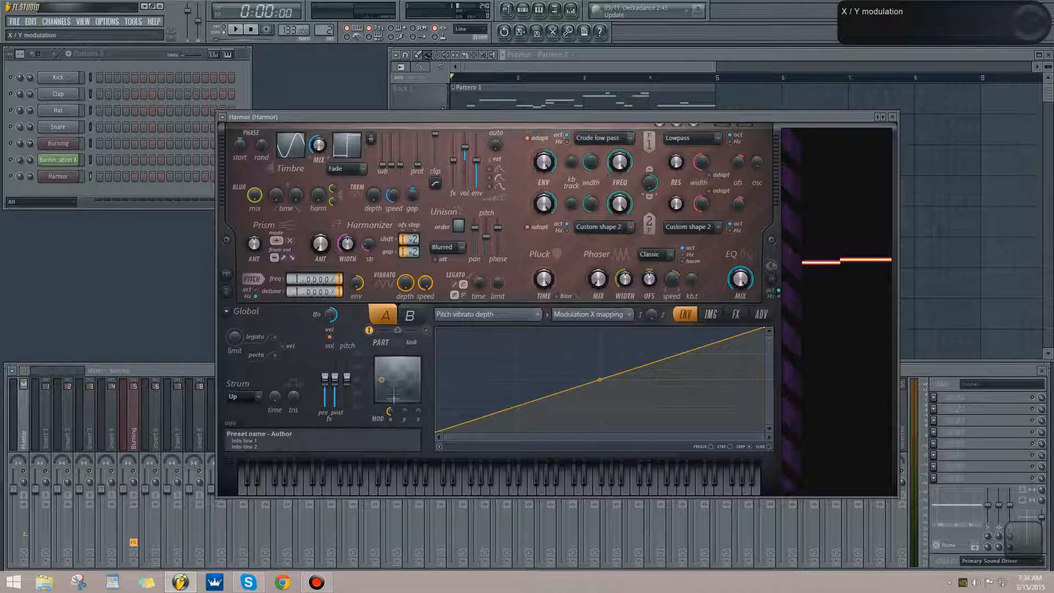
left_click_drag(393, 412, 397, 355)
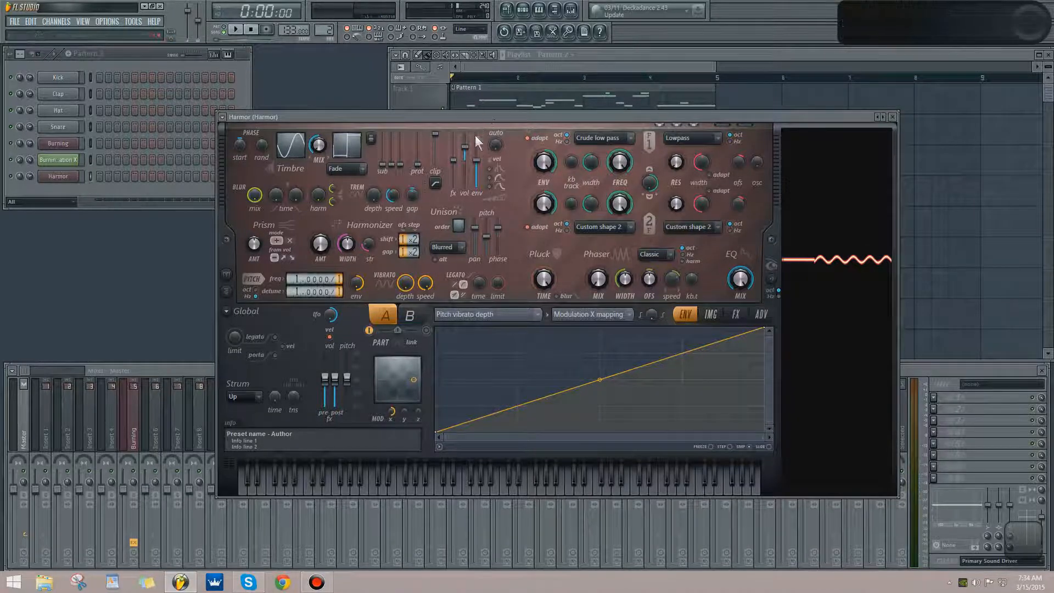
left_click_drag(476, 120, 450, 281)
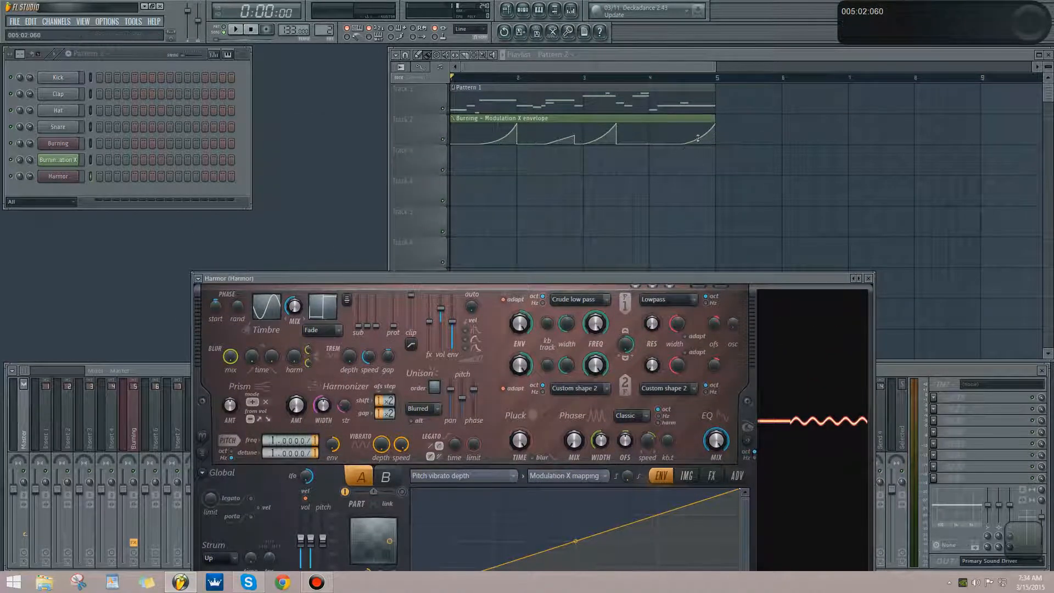
left_click_drag(631, 275, 640, 85)
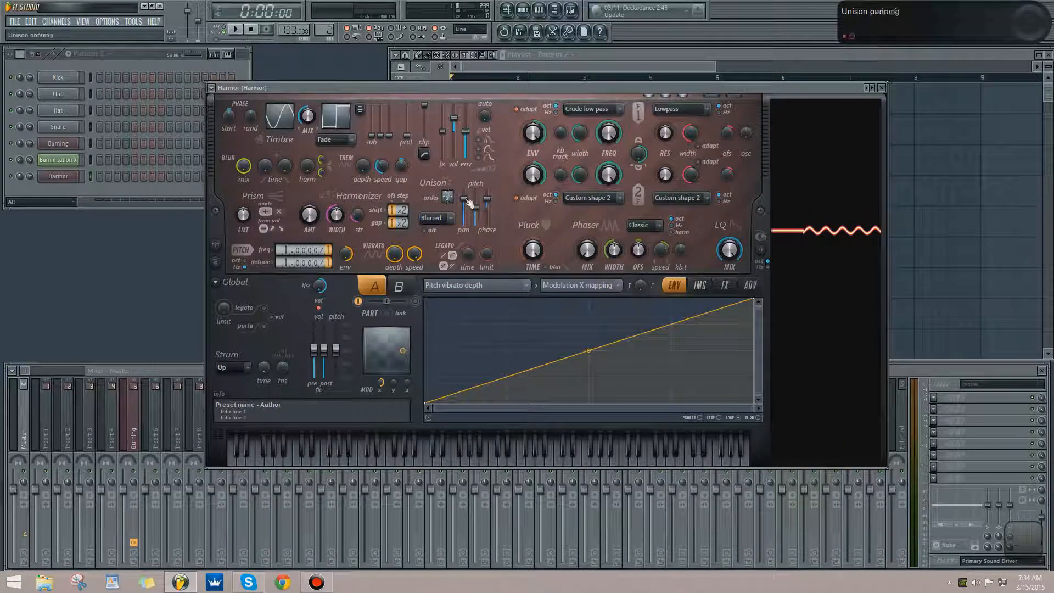
- Lower part A's unison panning and pitch thickness, set the unison phase to all aligned and choose the Uniform distribution
left_click_drag(464, 199, 464, 206)
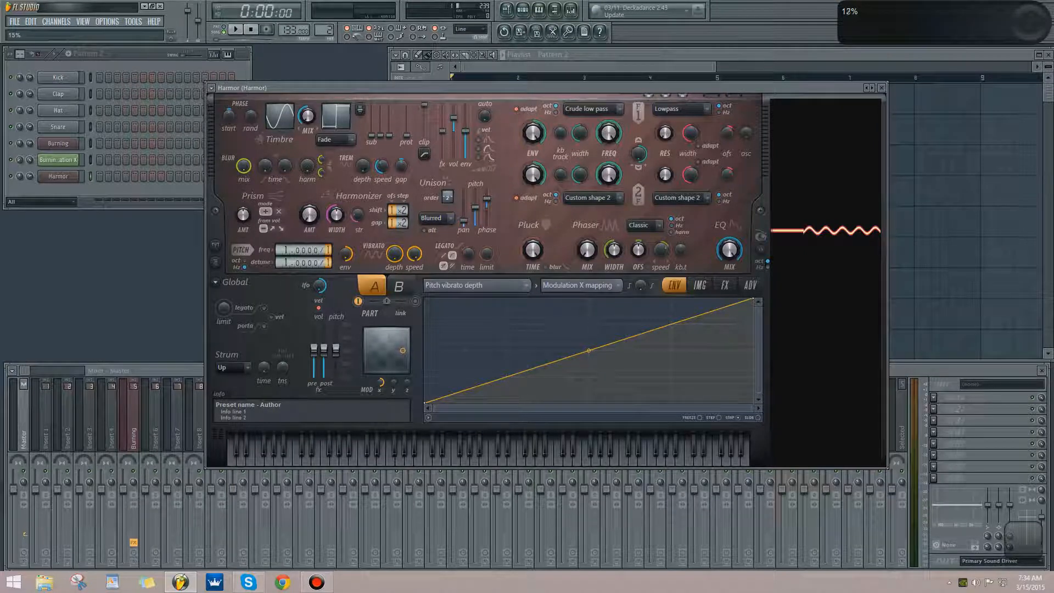
left_click_drag(464, 220, 476, 214)
left_click_drag(485, 206, 485, 215)
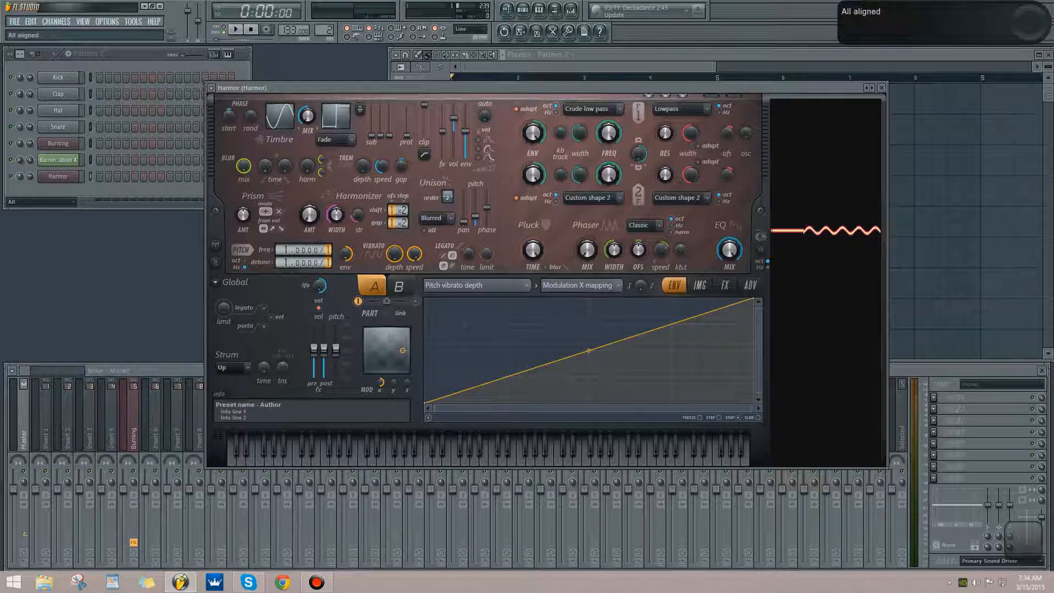
left_click(433, 219)
left_click(440, 256)
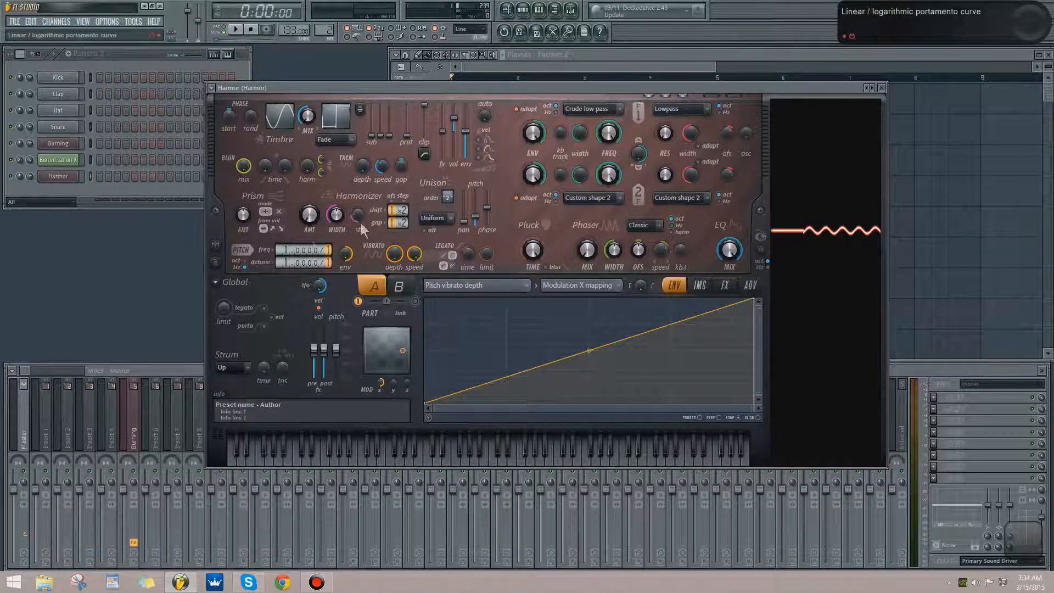
- Enable part B and, in its Timbre 1 harmonic level, add a point at harmonic 2 and silence only harmonic 1
left_click(416, 302)
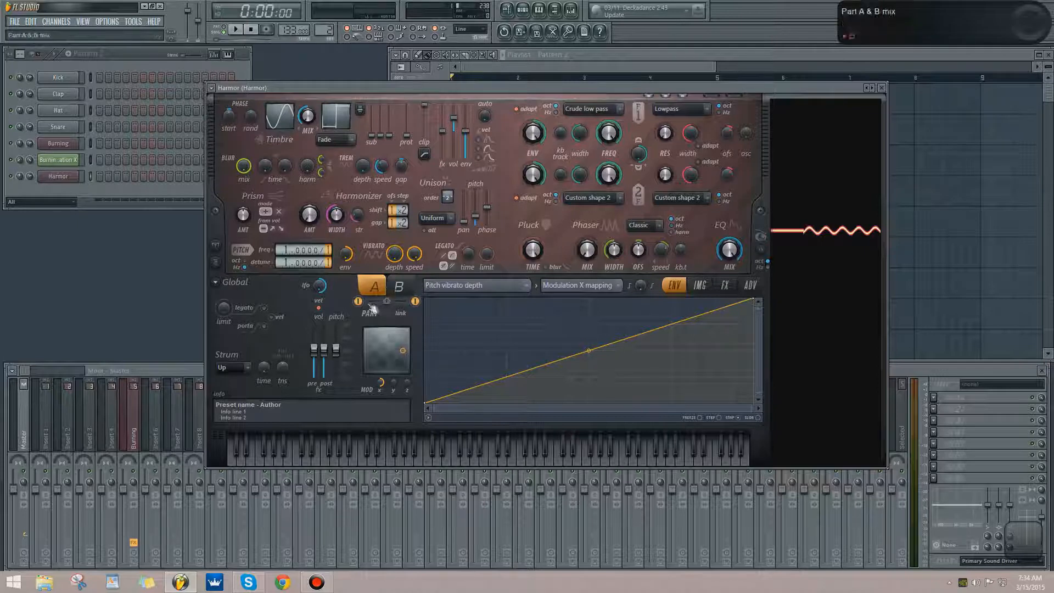
left_click(399, 287)
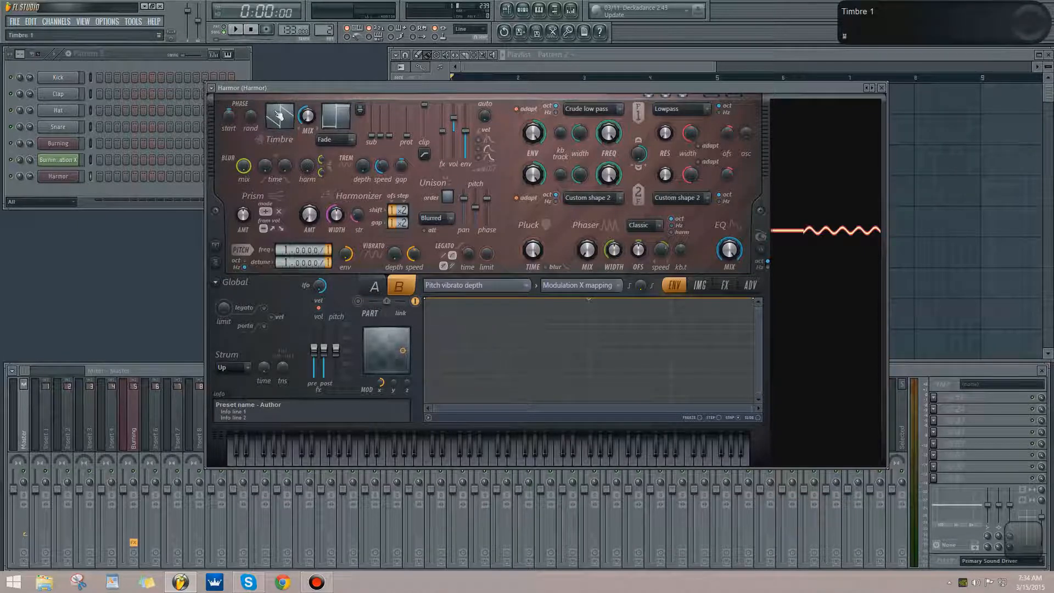
left_click(454, 287)
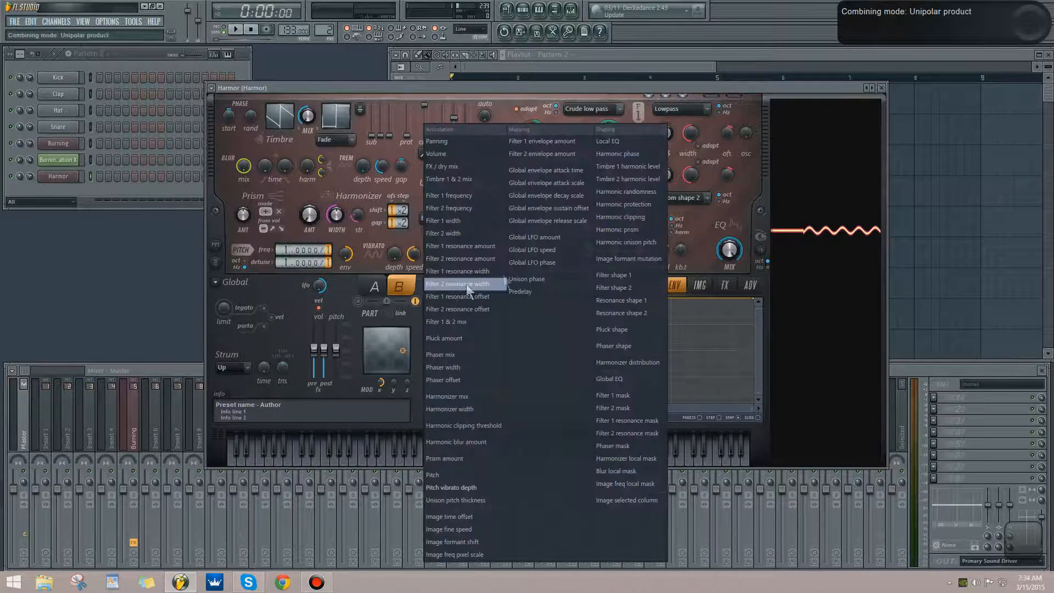
left_click(628, 164)
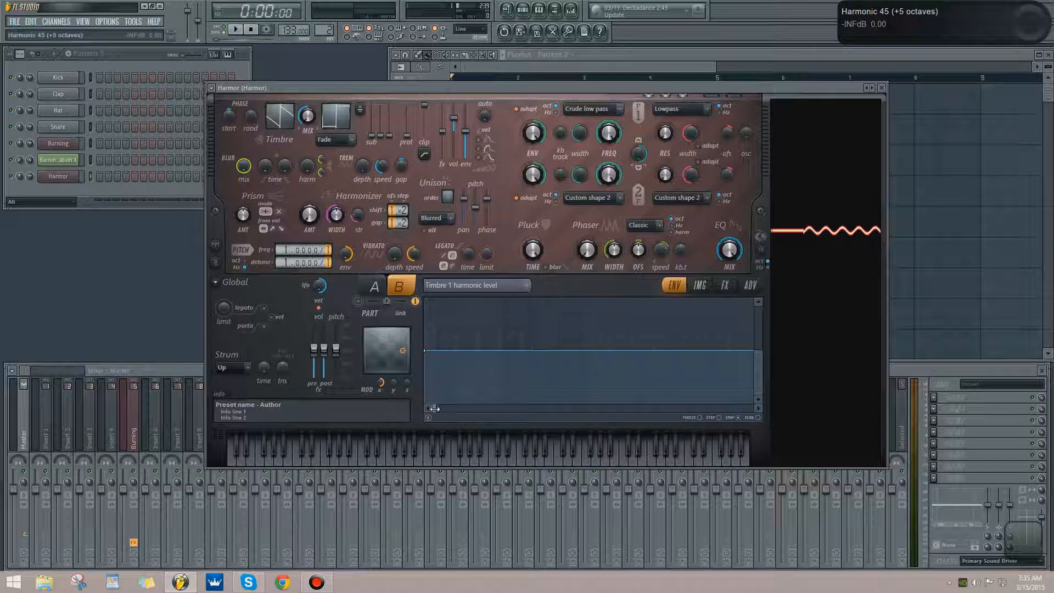
right_click(486, 350)
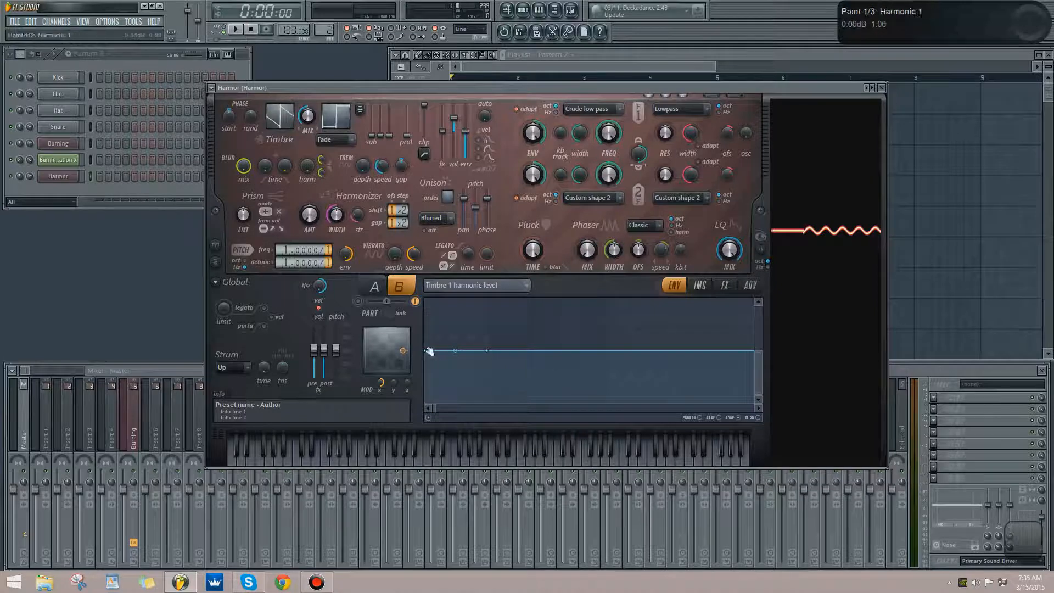
mouse_move(426, 350)
left_mouse_down()
mouse_move(426, 404)
mouse_move(423, 347)
mouse_move(397, 354)
mouse_move(423, 352)
left_mouse_up()
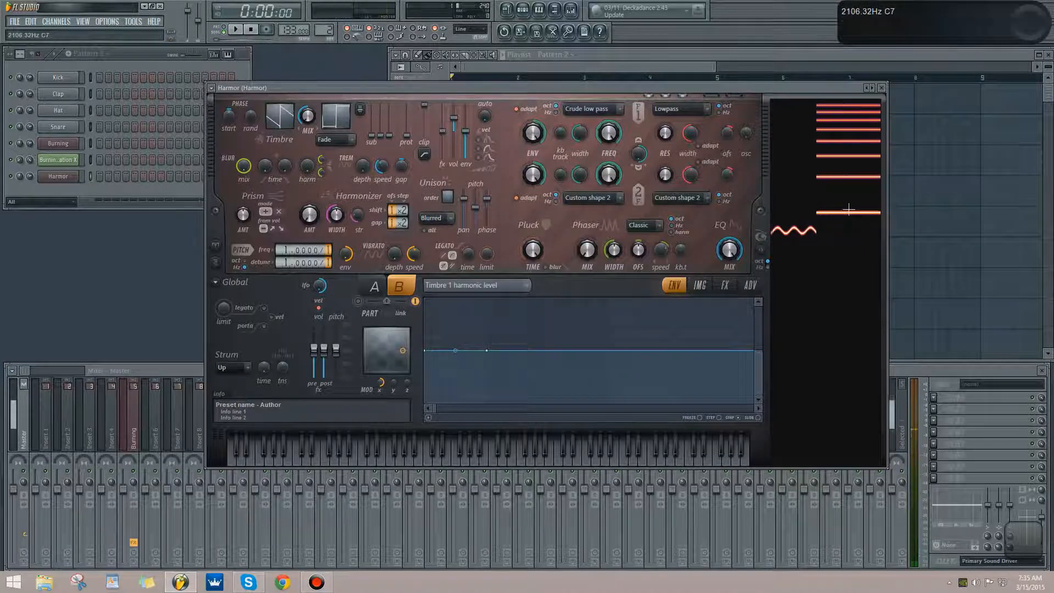
left_click_drag(428, 355, 426, 403)
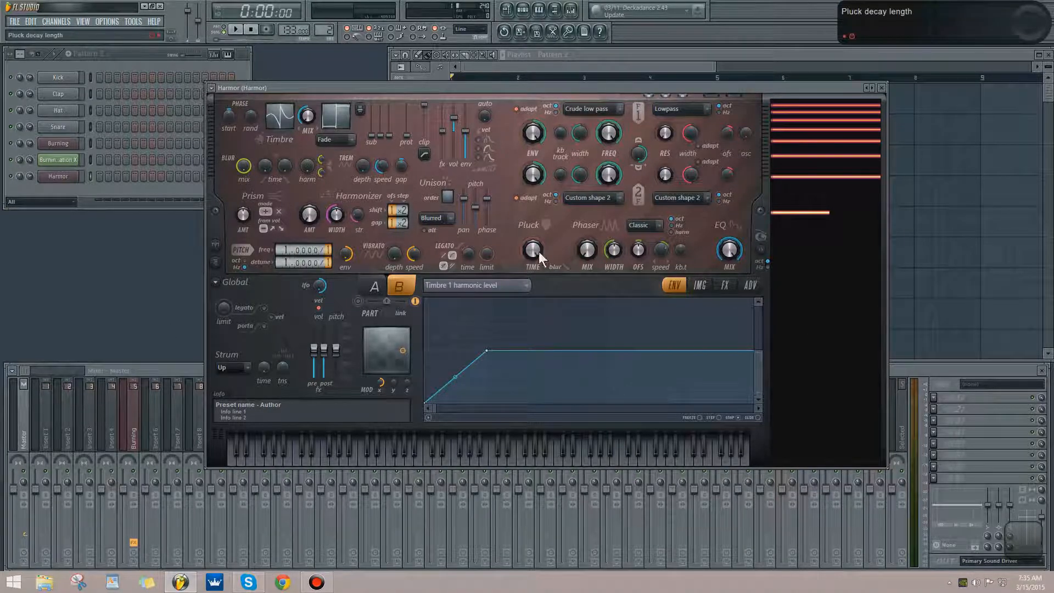
left_click(527, 285)
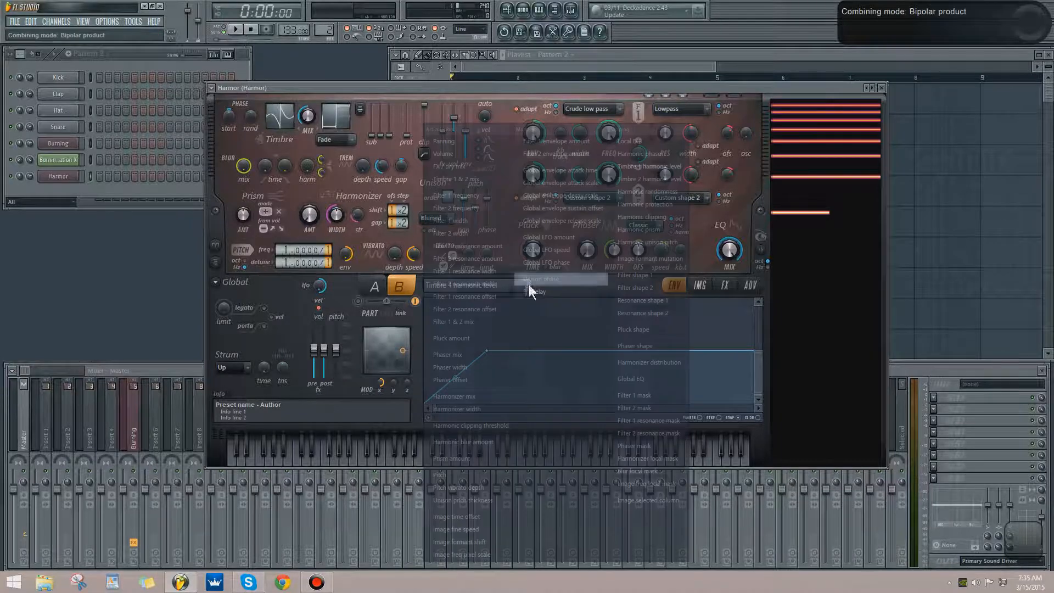
left_click(706, 248)
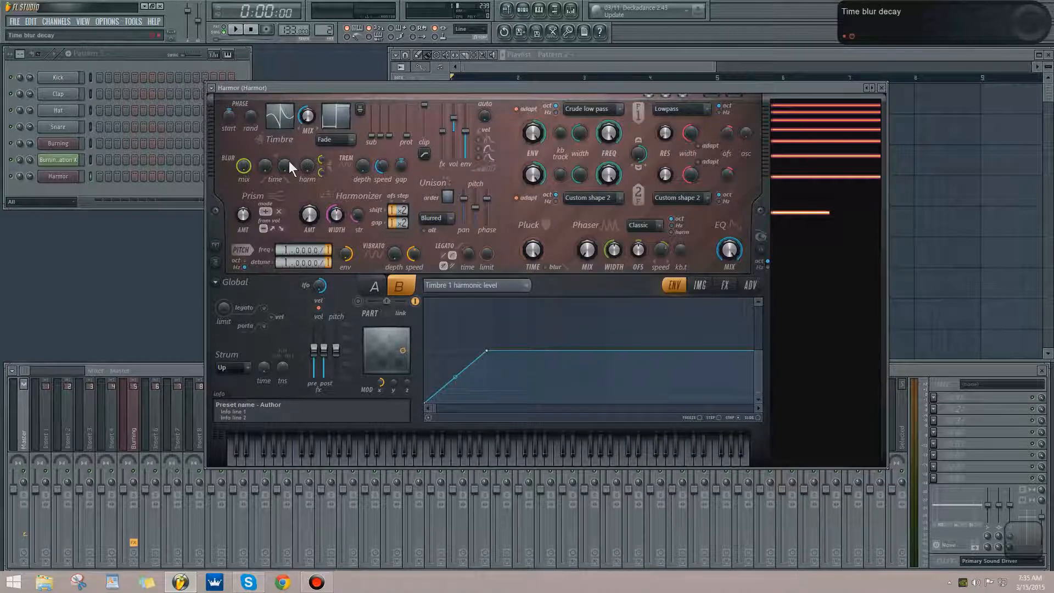
- Copy part A's unison order, panning, pitch thickness, phase and distribution settings to part B
left_click(375, 285)
right_click(447, 196)
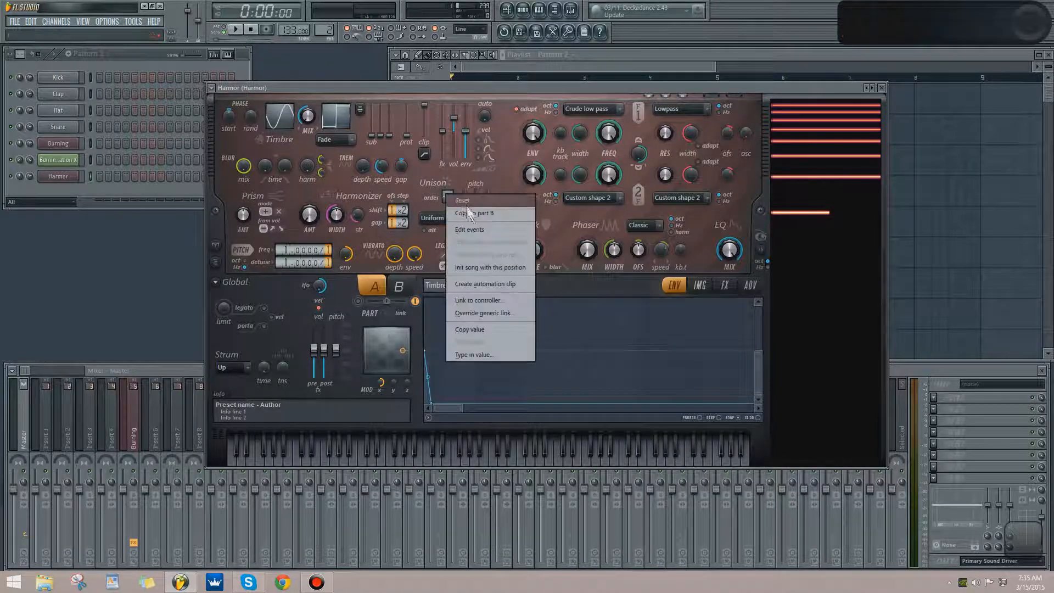
left_click(467, 203)
right_click(463, 218)
left_click(479, 224)
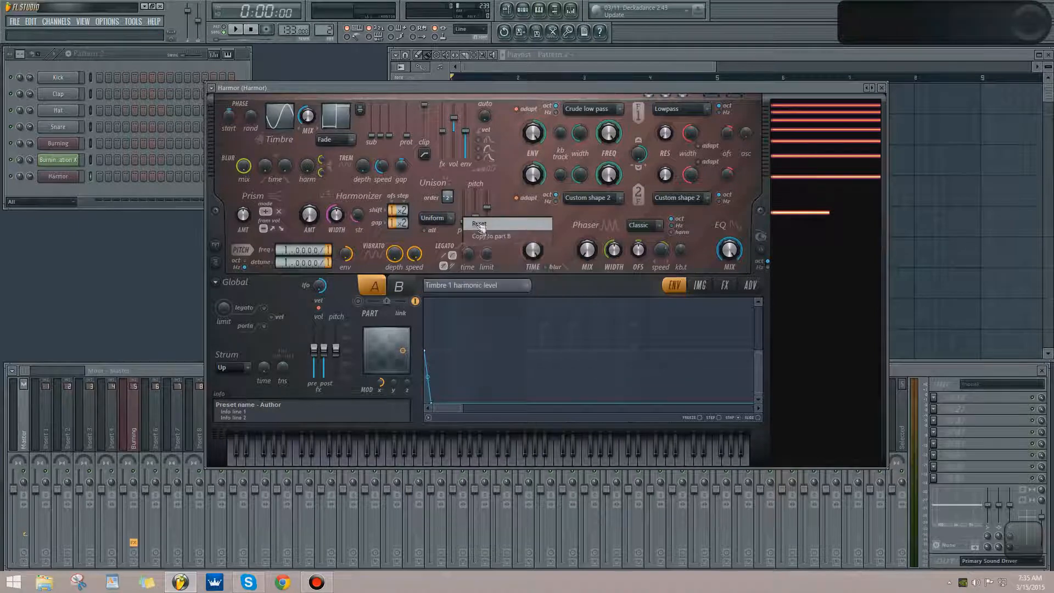
right_click(475, 211)
left_click(485, 215)
right_click(486, 207)
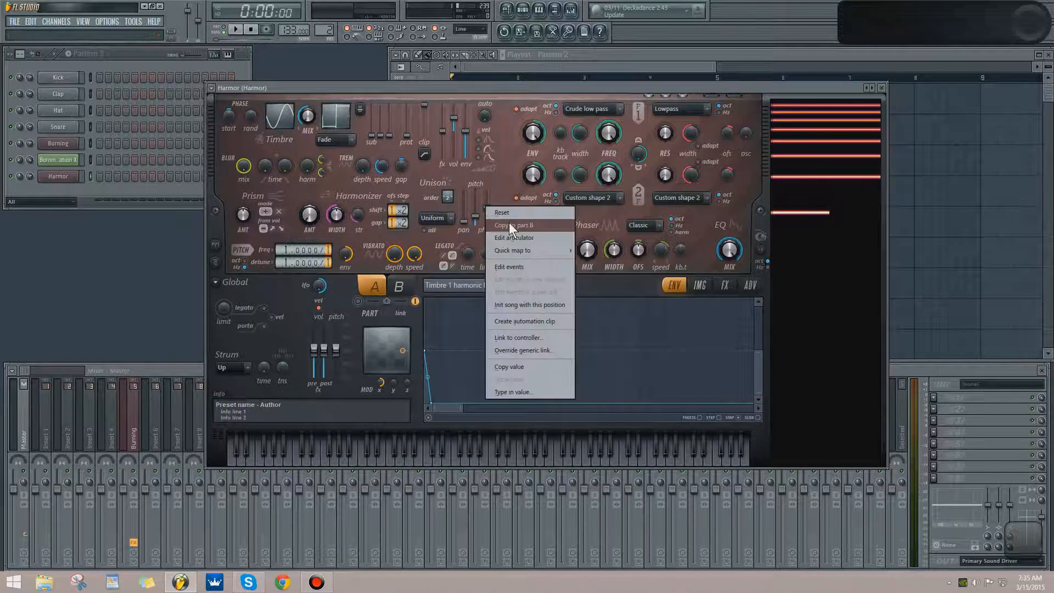
left_click(466, 218)
right_click(441, 216)
left_click(437, 222)
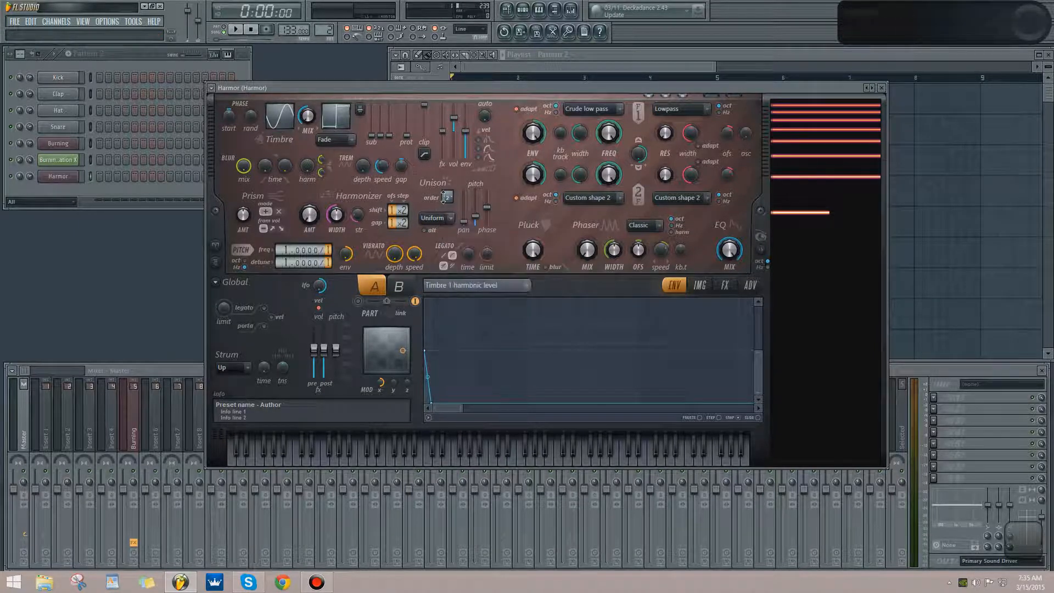
- Try a high time blur attack on part B and settle on a low setting
left_click(399, 287)
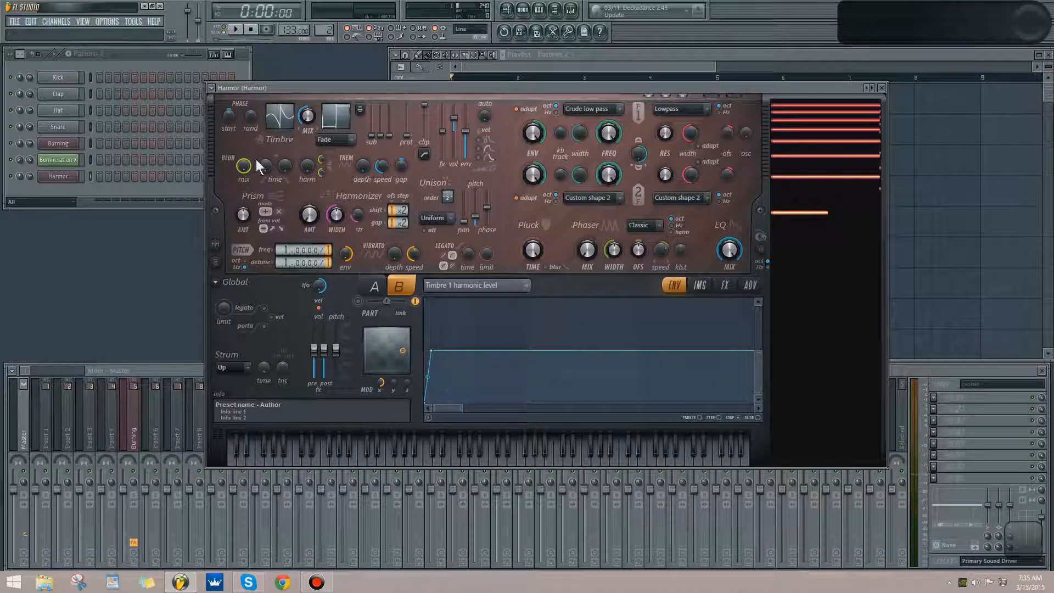
left_click_drag(263, 159, 262, 129)
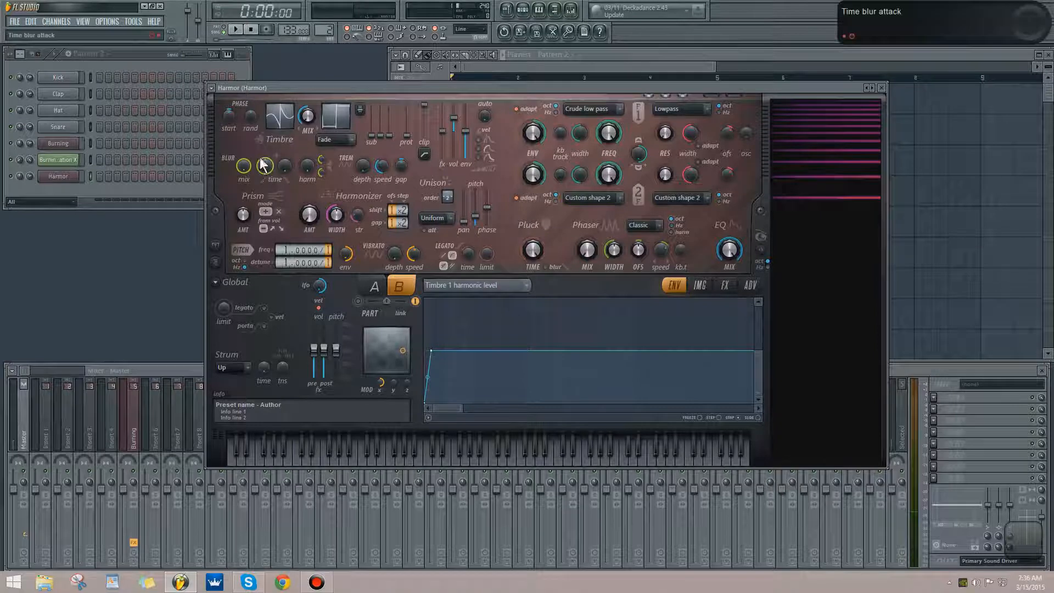
left_click_drag(264, 164, 269, 161)
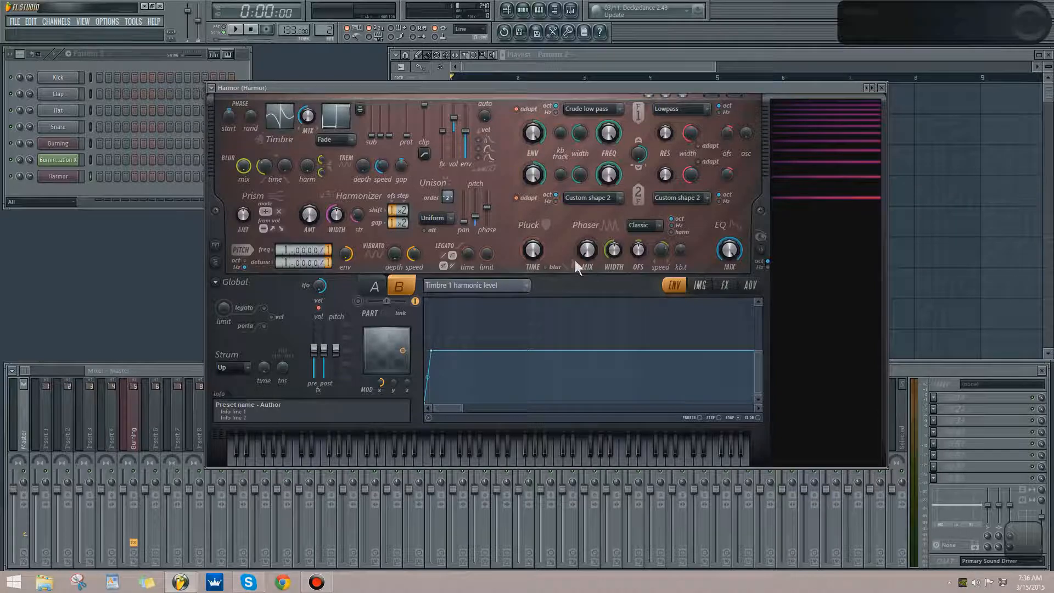
- Draw an envelope for part B's unison pitch thickness that rises from zero to maximum along a steep, early-rising curve
left_click(526, 285)
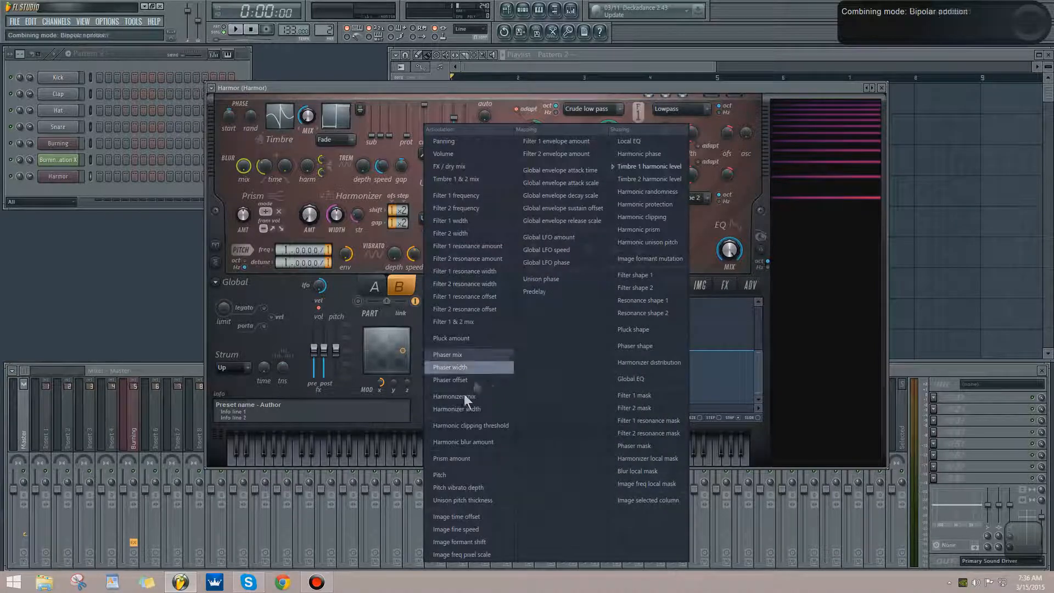
left_click(461, 500)
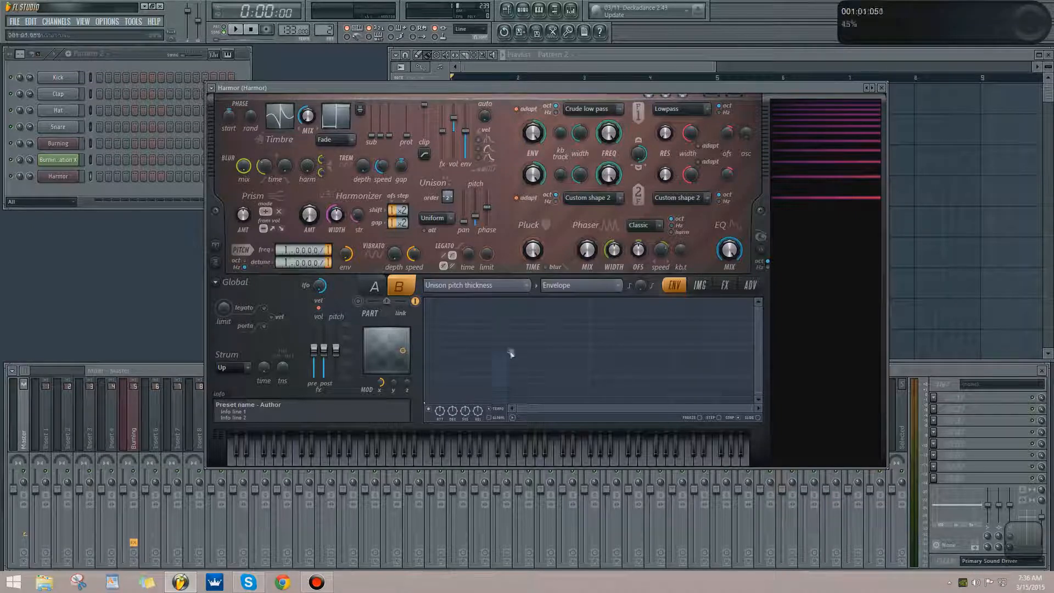
left_click_drag(511, 353, 508, 194)
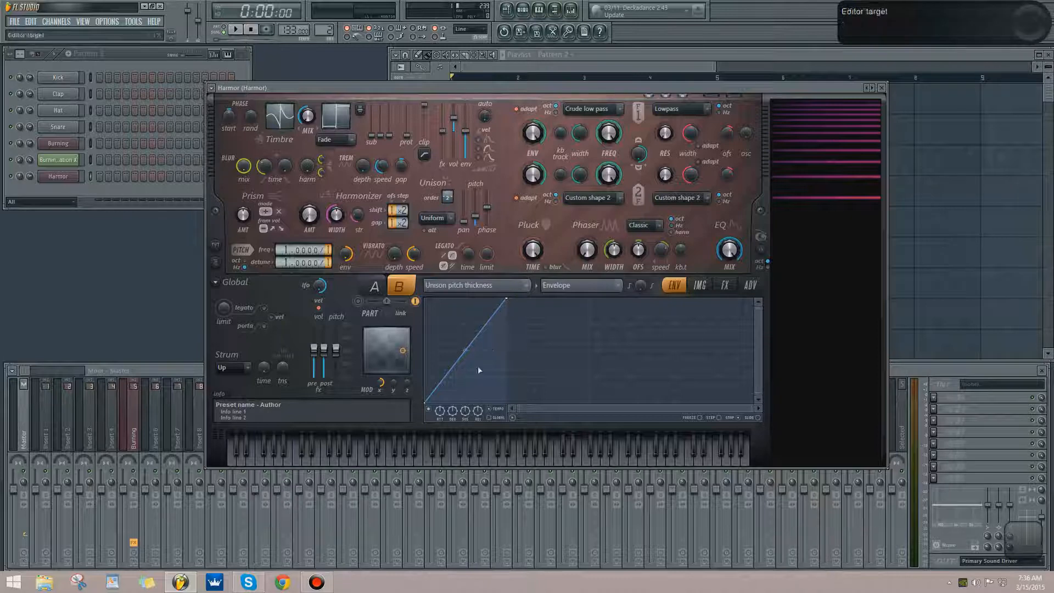
left_click_drag(471, 363, 506, 235)
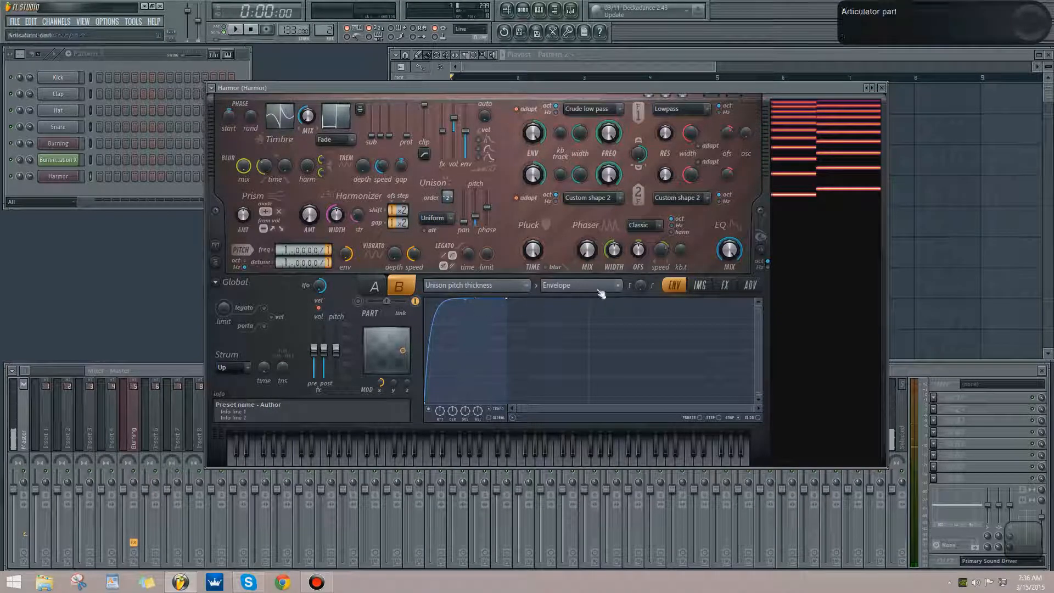
- In part B's Global EQ, roll off the highs with two added points, a fully lowered end point and curved transitions
left_click(519, 287)
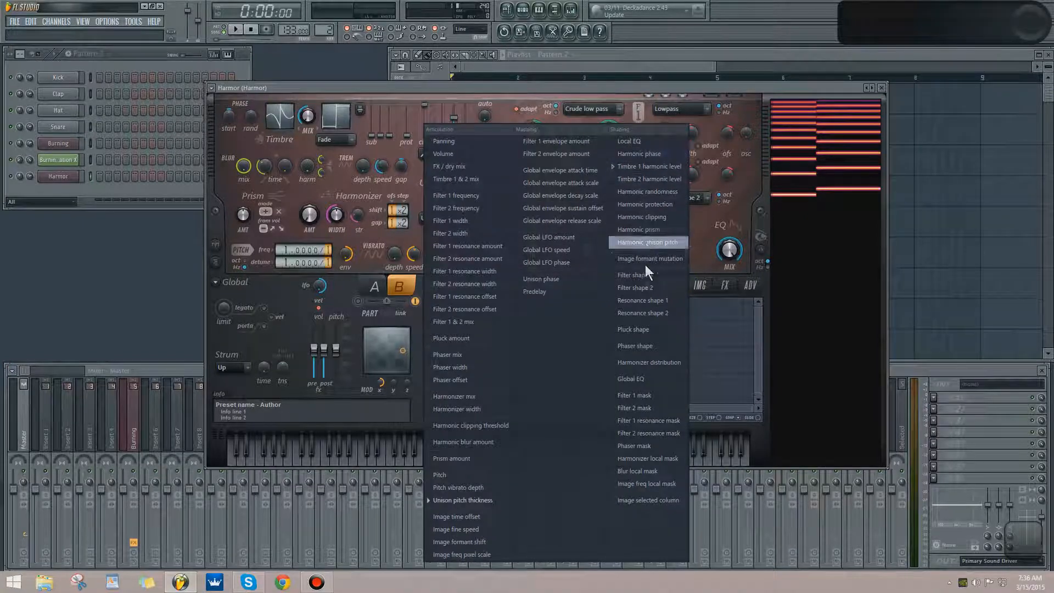
left_click(646, 378)
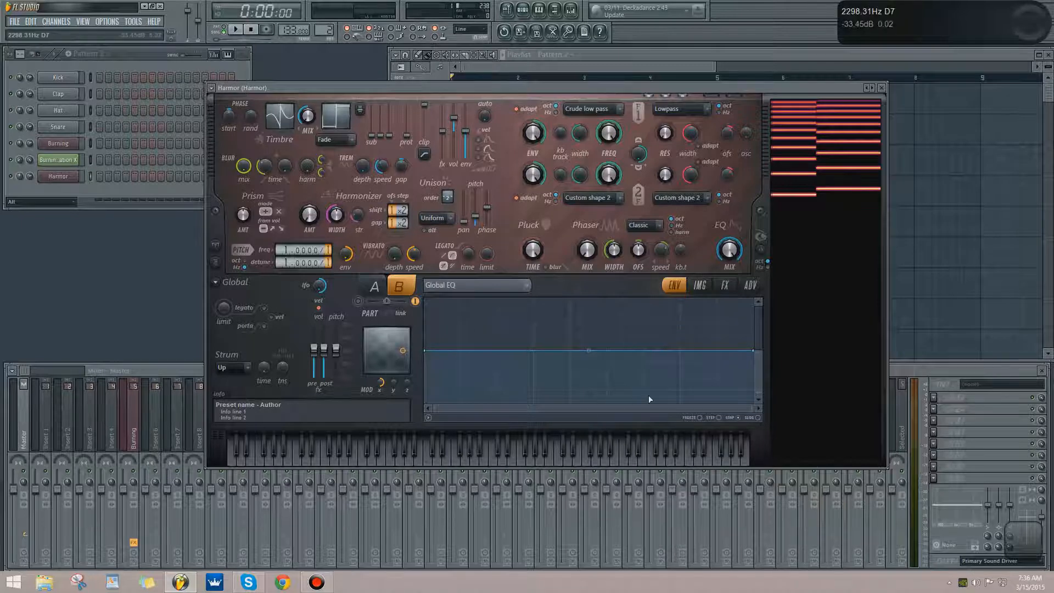
right_click(644, 349)
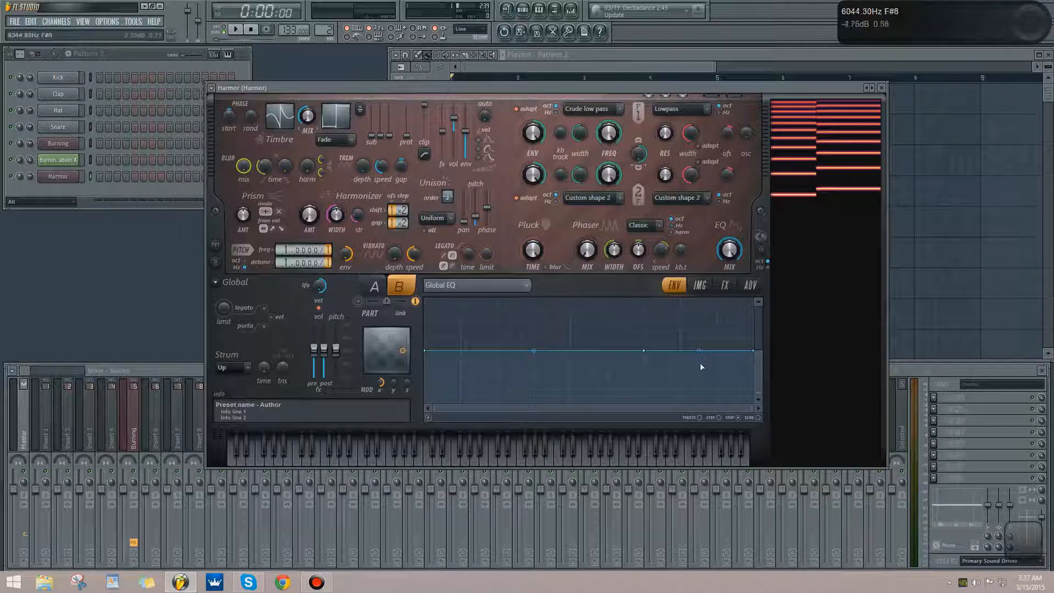
left_click_drag(705, 362, 708, 384)
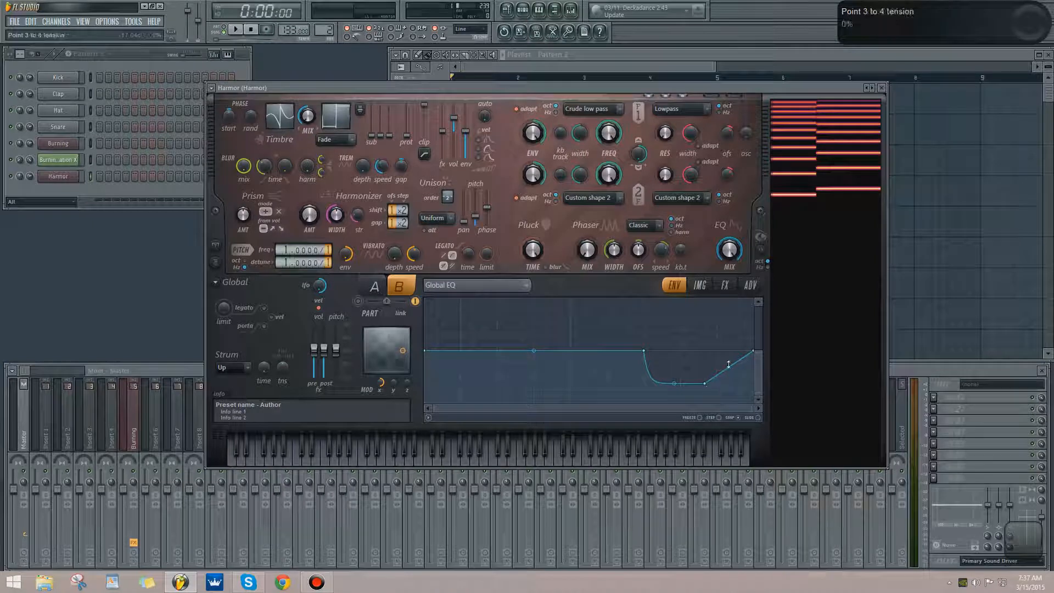
left_click_drag(752, 350, 759, 591)
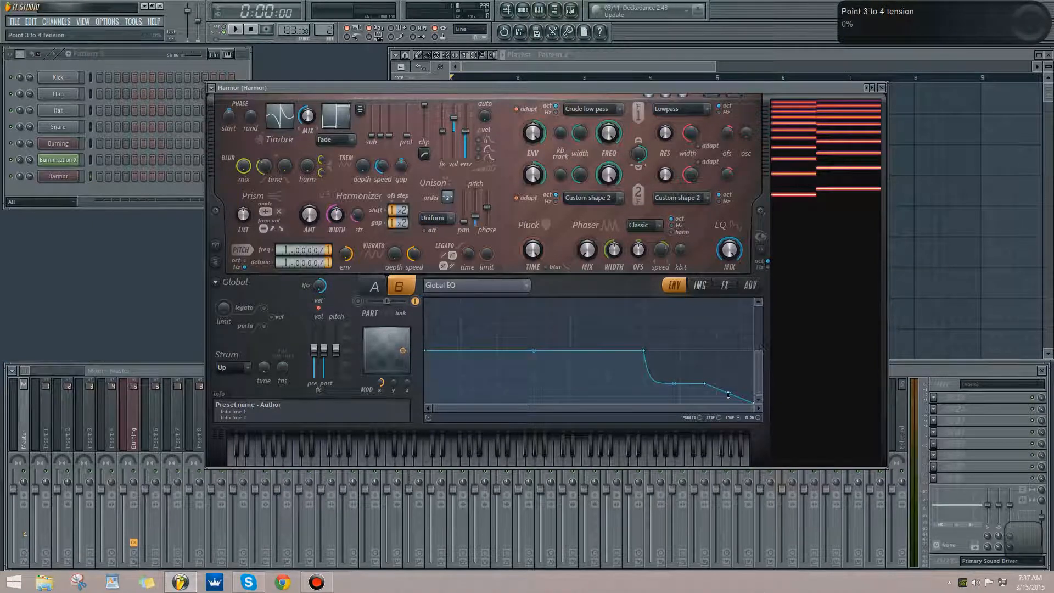
left_click_drag(722, 400, 674, 362)
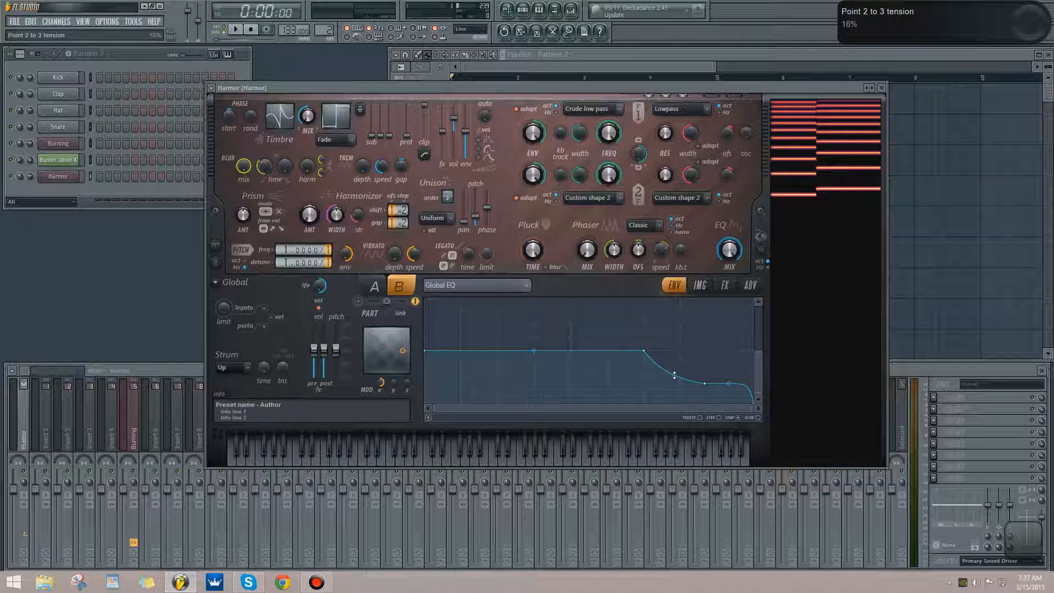
left_click(500, 296)
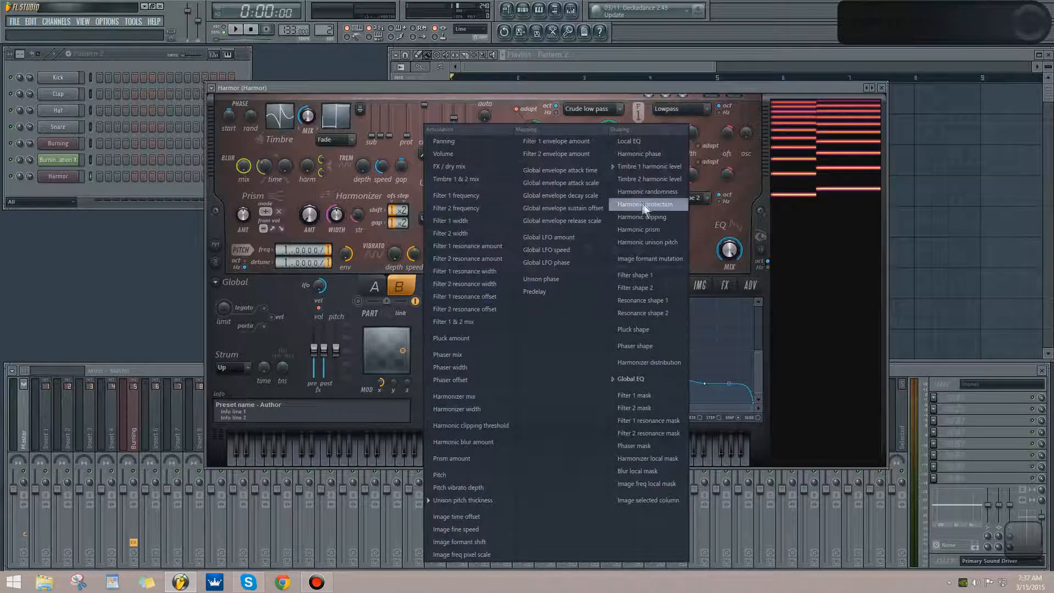
left_click(703, 245)
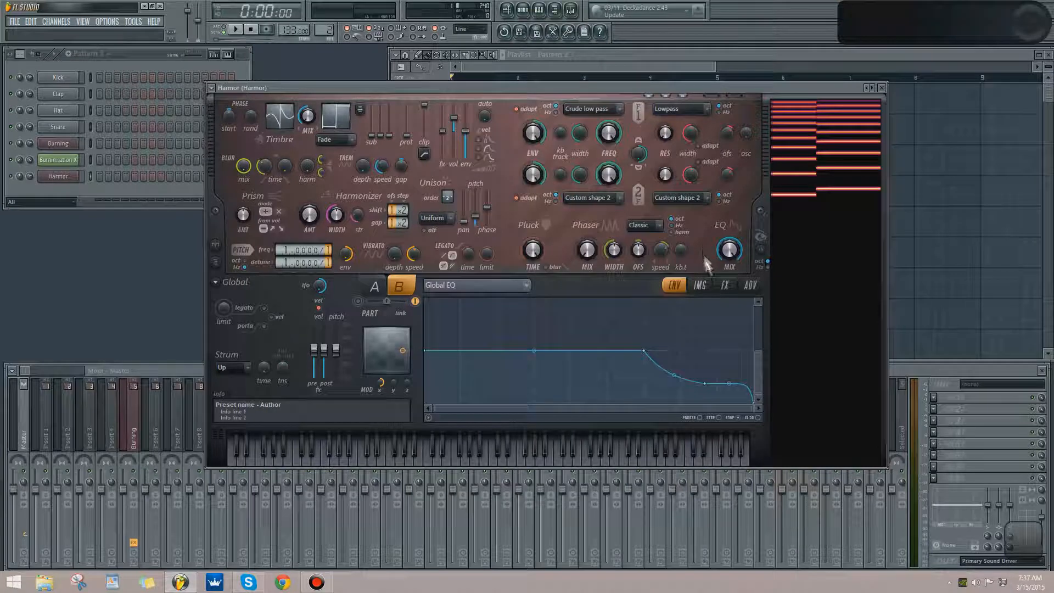
- Switch part A back on and set Modulation X to its centre position
left_click(724, 285)
left_click(363, 296)
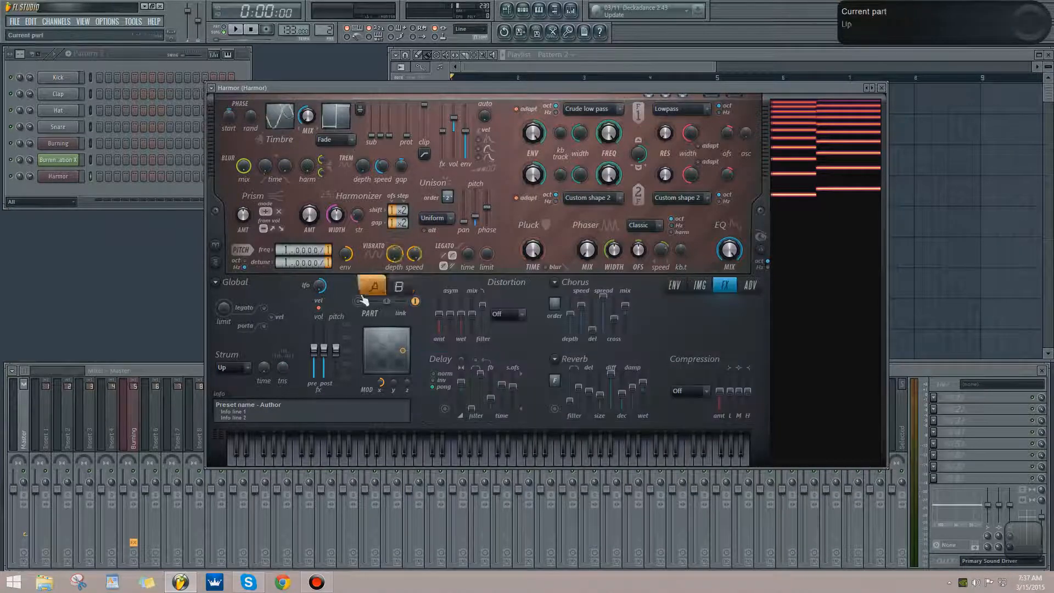
left_click(358, 301)
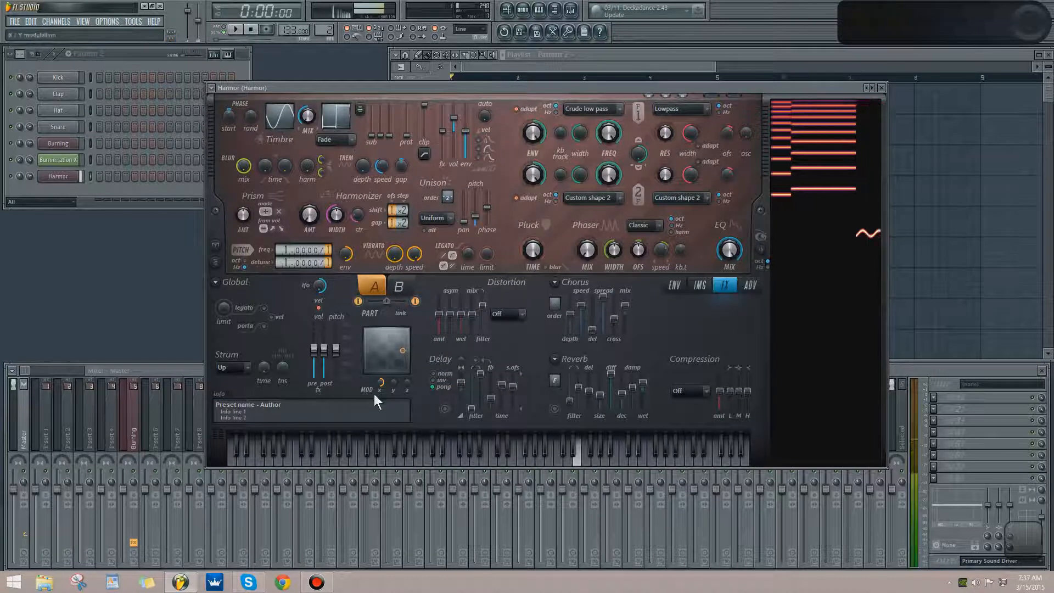
left_click_drag(381, 384, 381, 363)
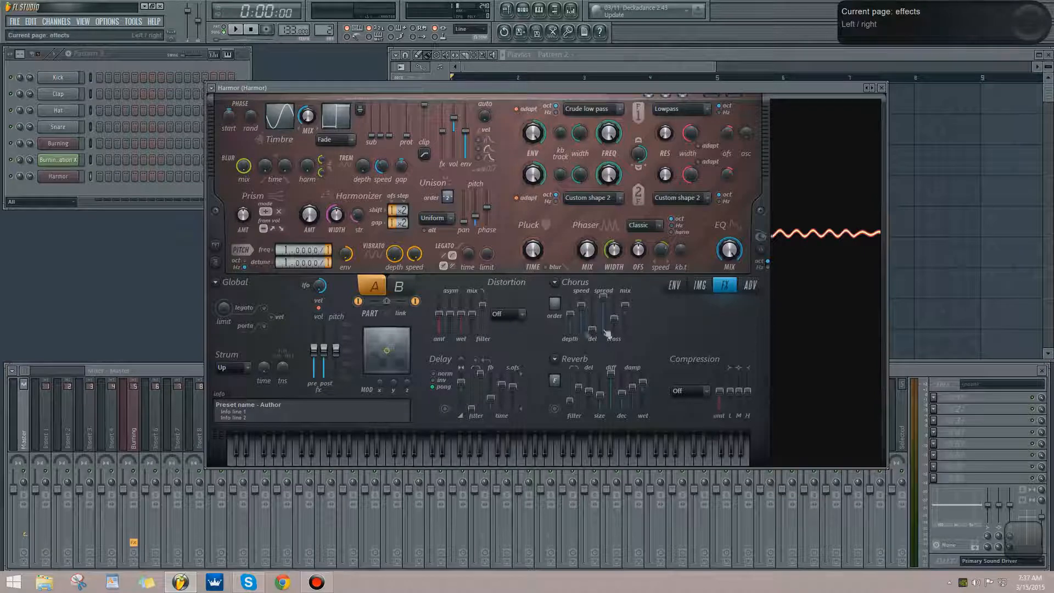
- Enable the chorus by raising its order, lower its depth, speed and spread, and adjust the delay, cross and mix
left_click(554, 283)
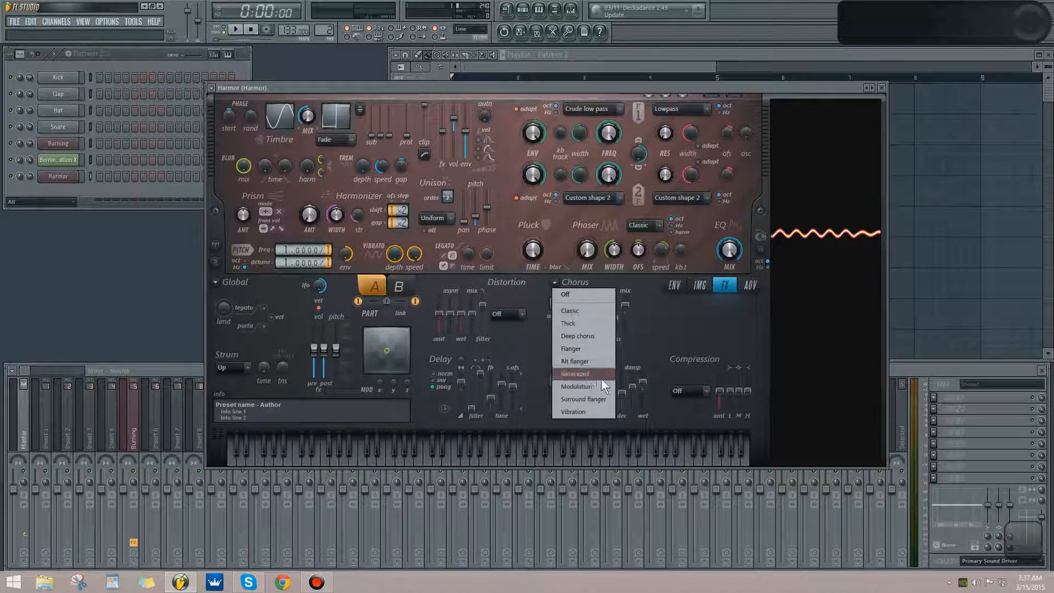
left_click(731, 336)
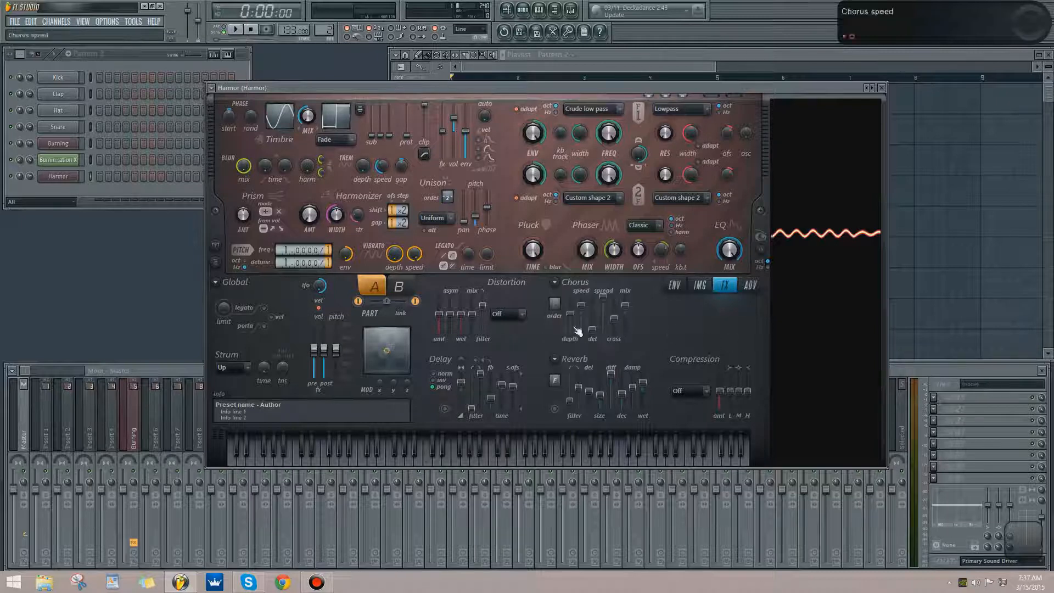
left_click(552, 306)
left_click_drag(570, 314, 626, 310)
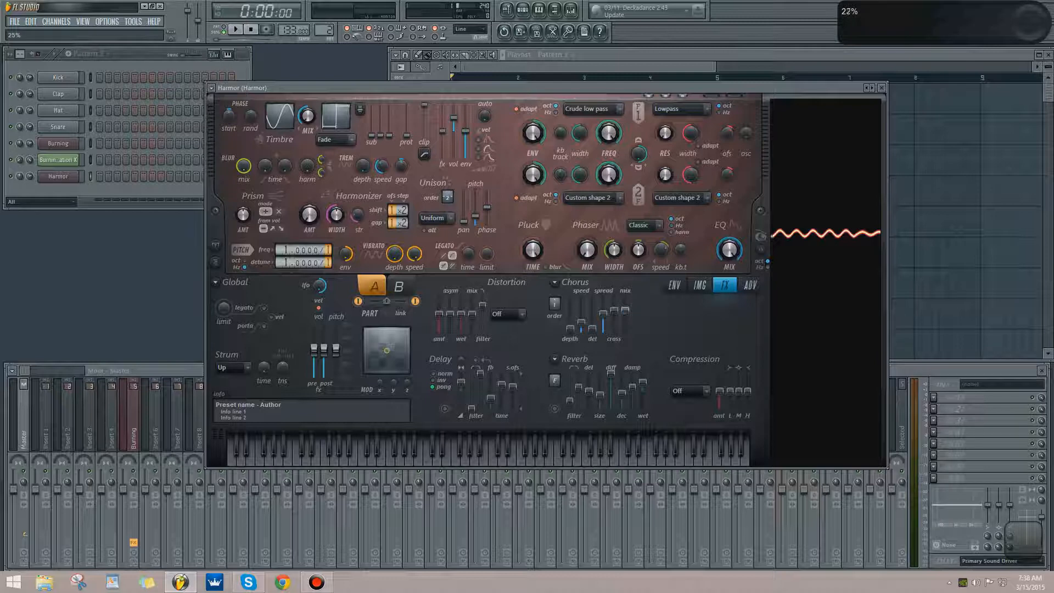
- Set the compression type to Heating, lower its low band and slightly raise the mid and high bands
left_click(681, 392)
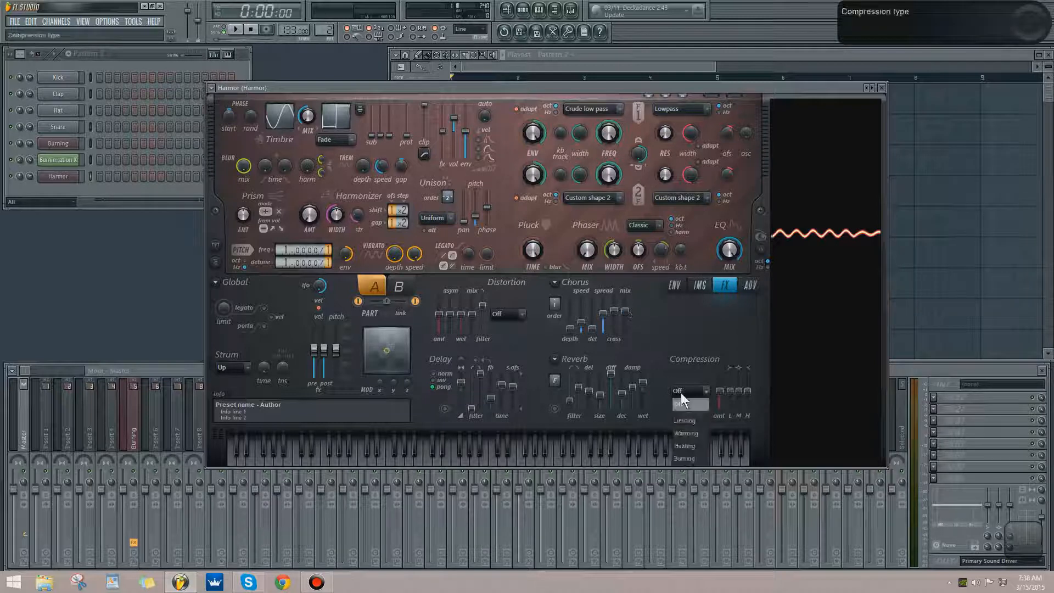
left_click(685, 445)
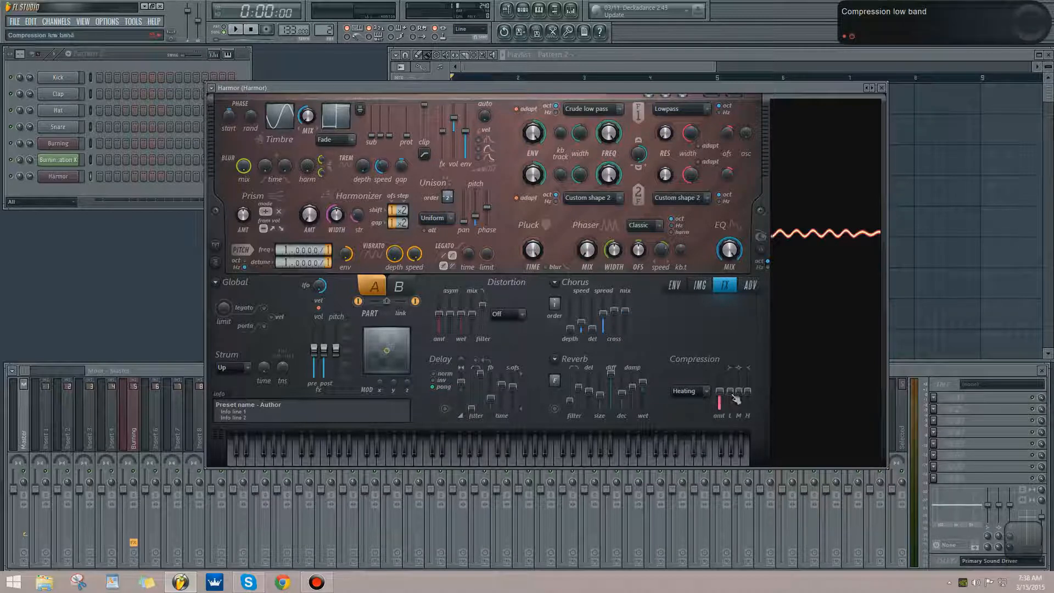
mouse_move(730, 393)
left_mouse_down()
mouse_move(731, 409)
mouse_move(748, 384)
left_mouse_up()
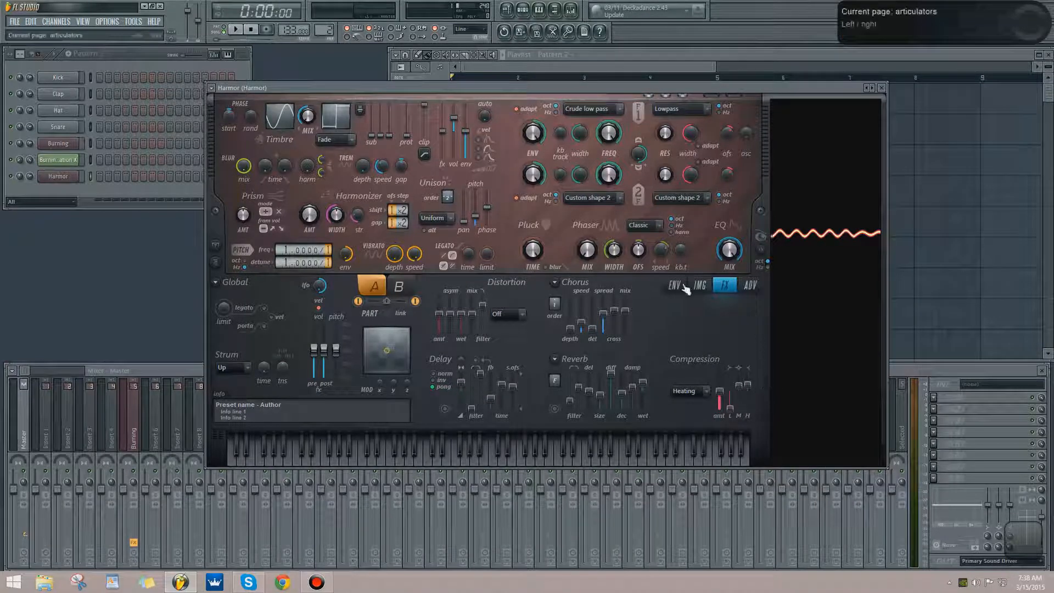
- Reduce the ramping time in parts A and B and raise part A's declick in the advanced settings
left_click(750, 285)
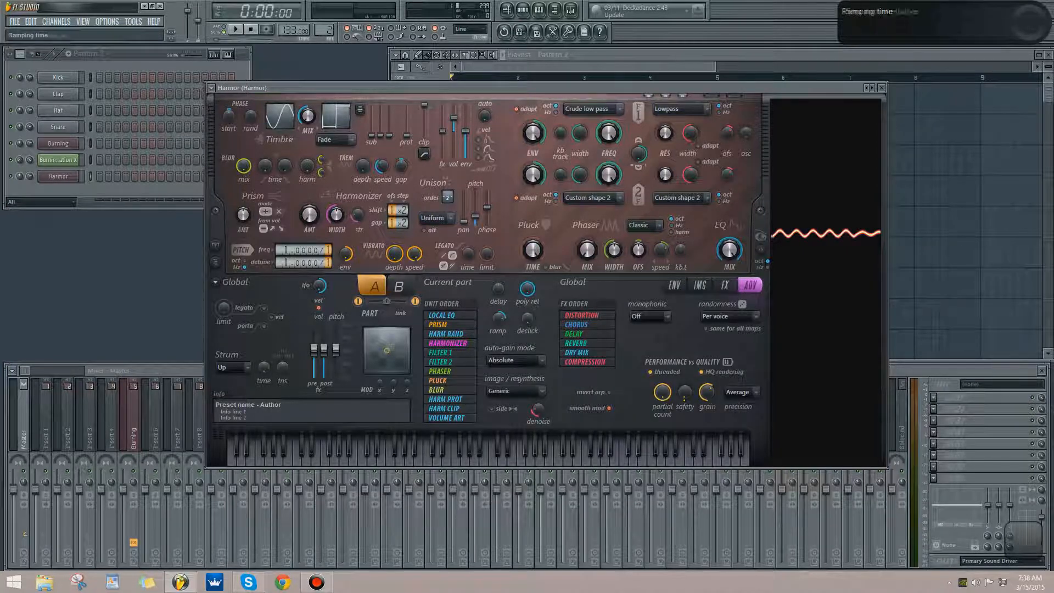
left_click(404, 286)
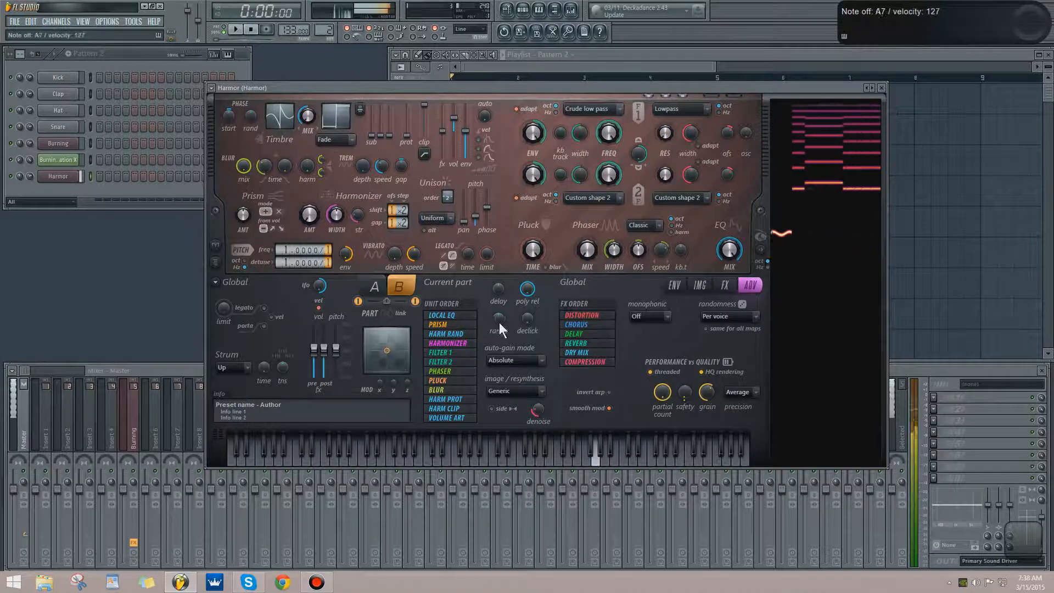
left_click(379, 292)
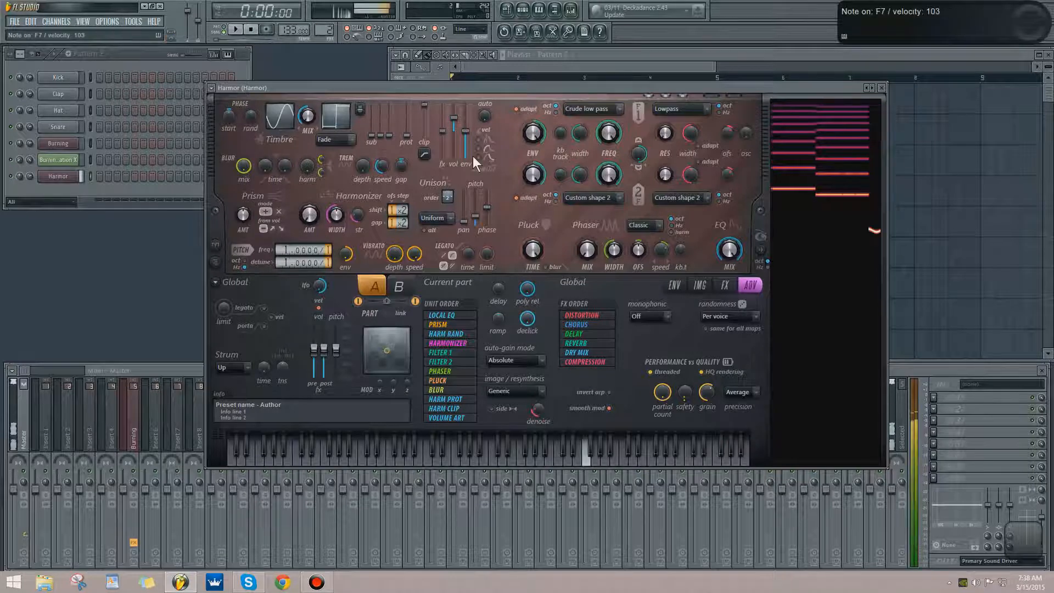
- Set the computation precision to Perfect and turn the randomness off
left_click(738, 392)
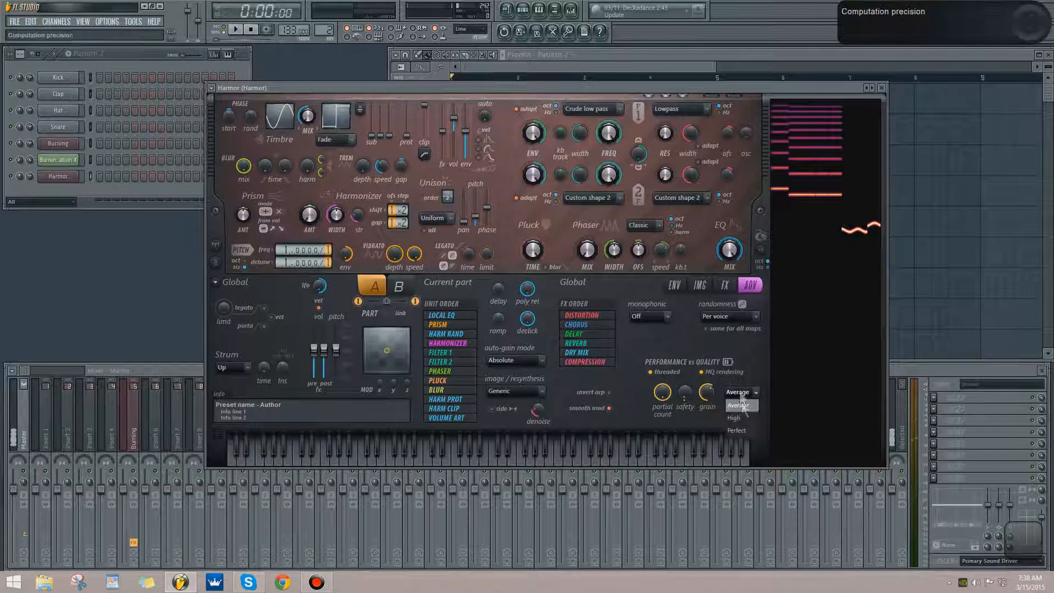
left_click(739, 431)
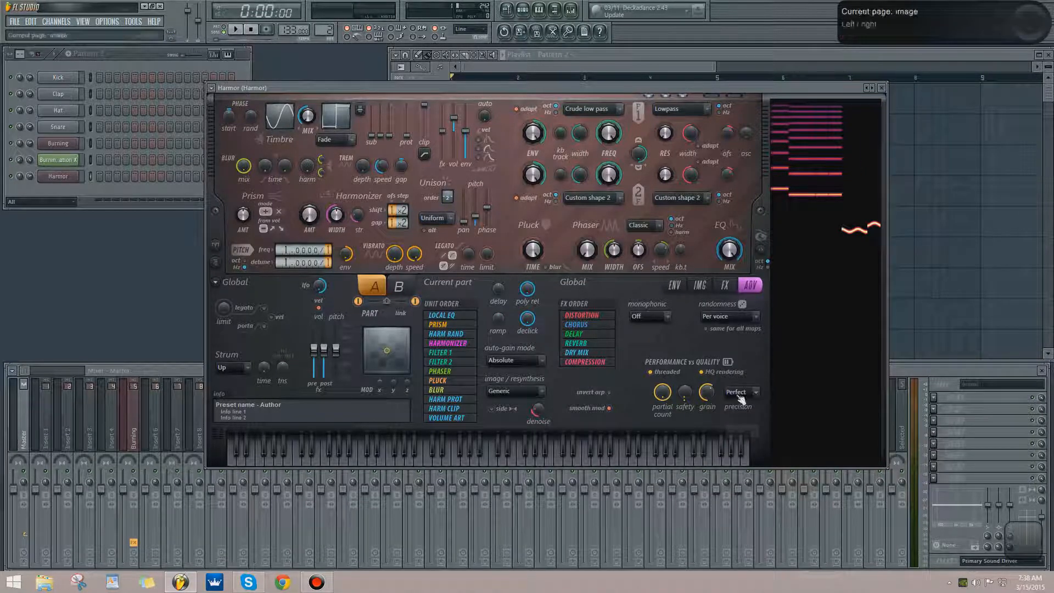
left_click(724, 319)
left_click(723, 332)
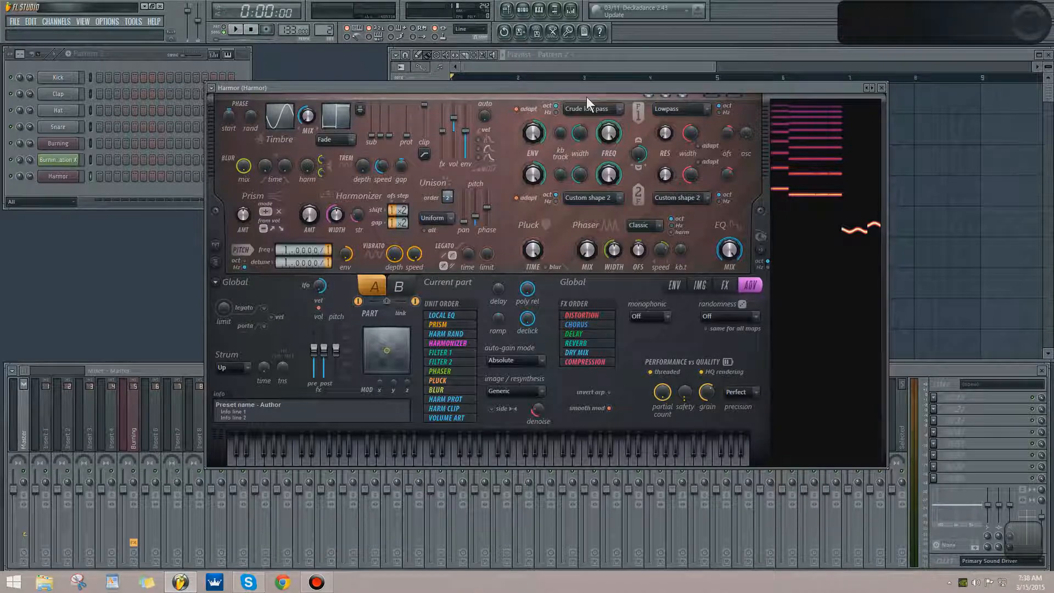
- Play the song with Wave Candy open on the Burning mixer track to examine its spectrum, and return to the Harmor window
left_click(596, 67)
left_click(131, 429)
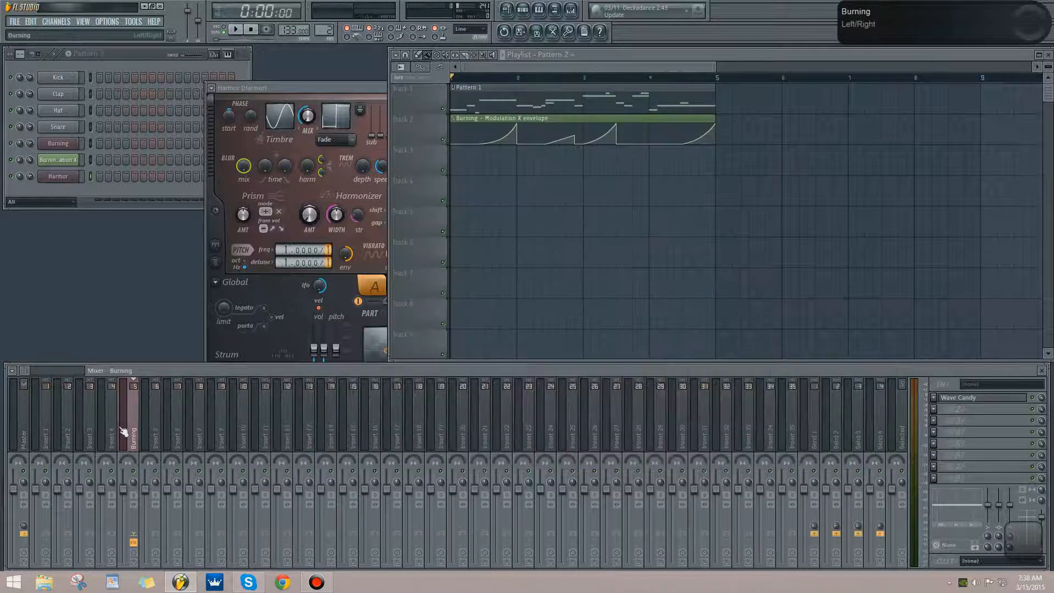
left_click(978, 398)
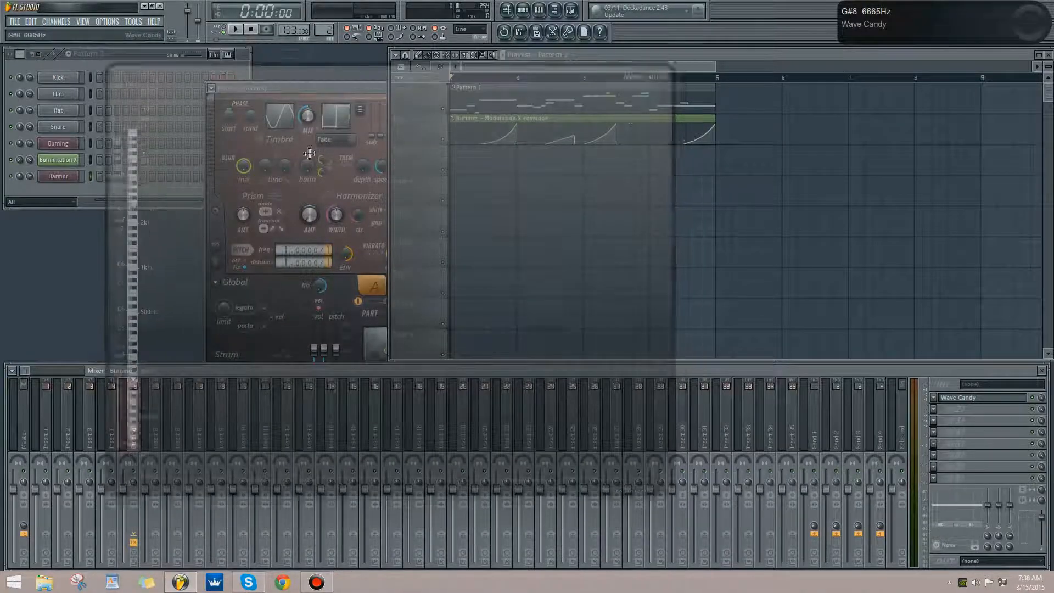
left_click(236, 31)
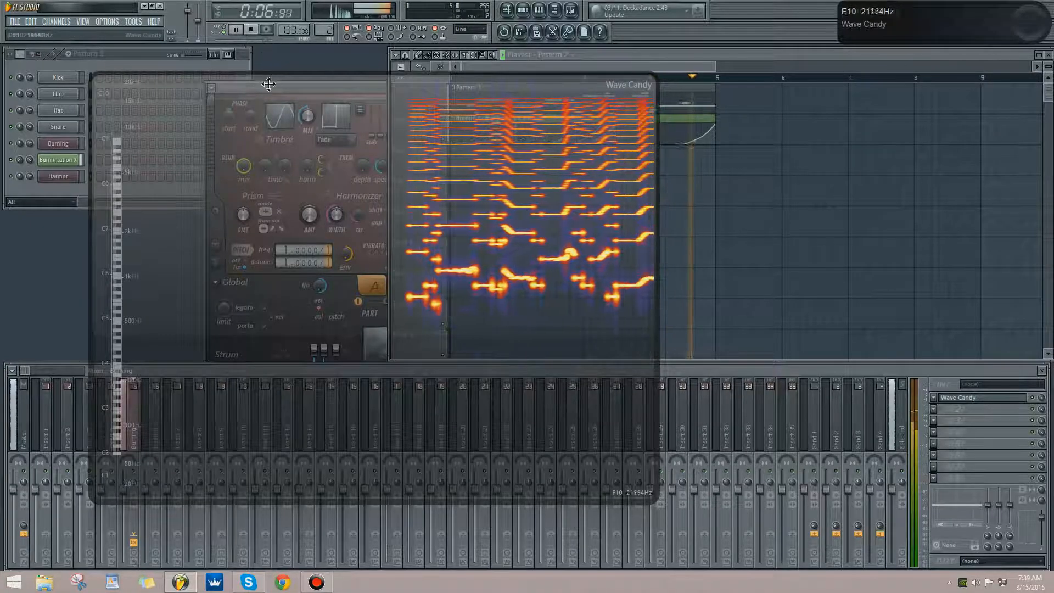
key("space")
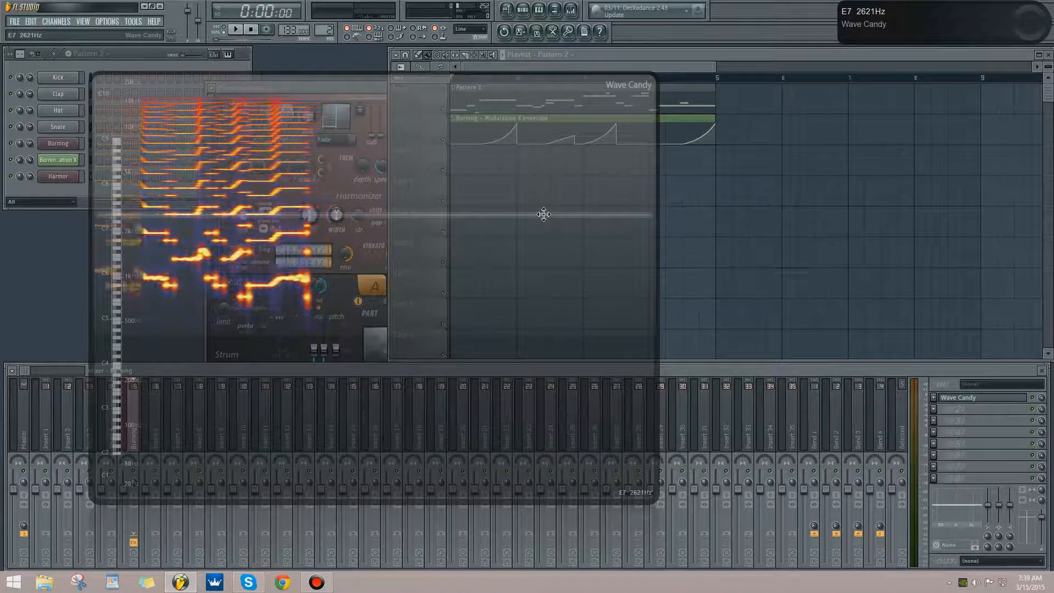
double_click(403, 302)
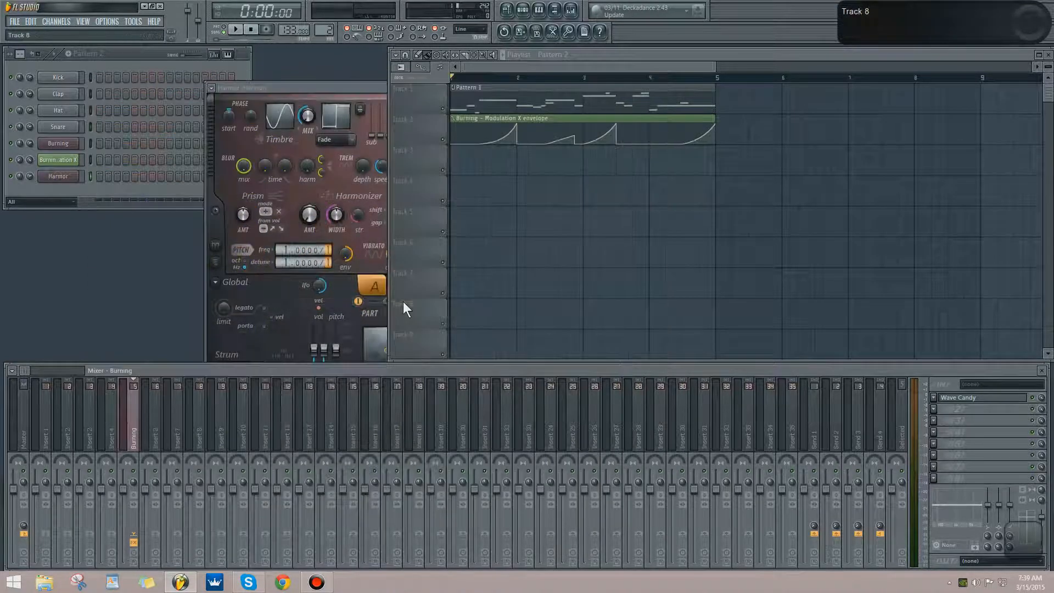
left_click(300, 291)
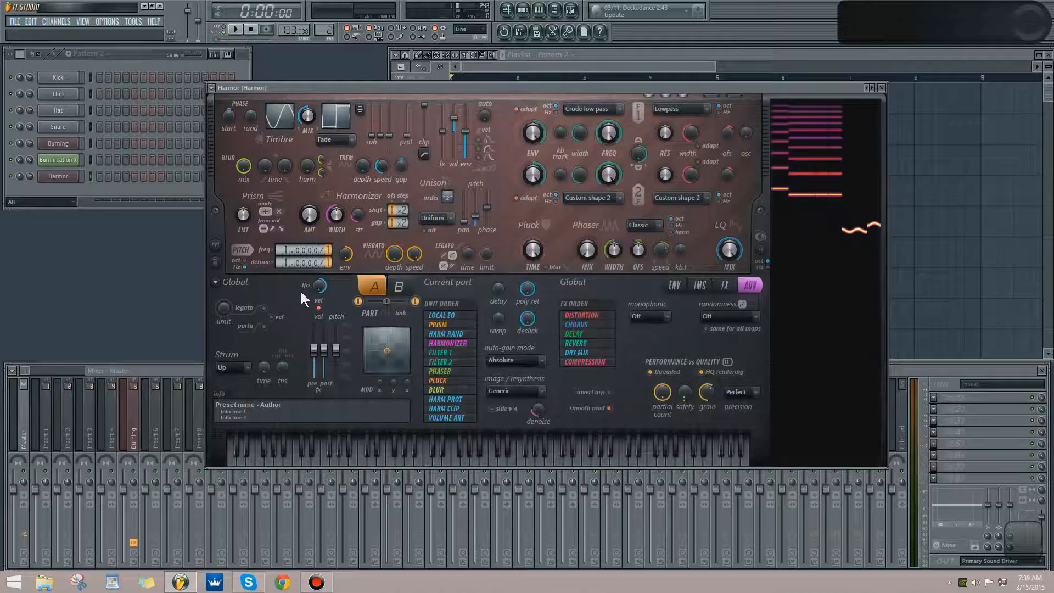